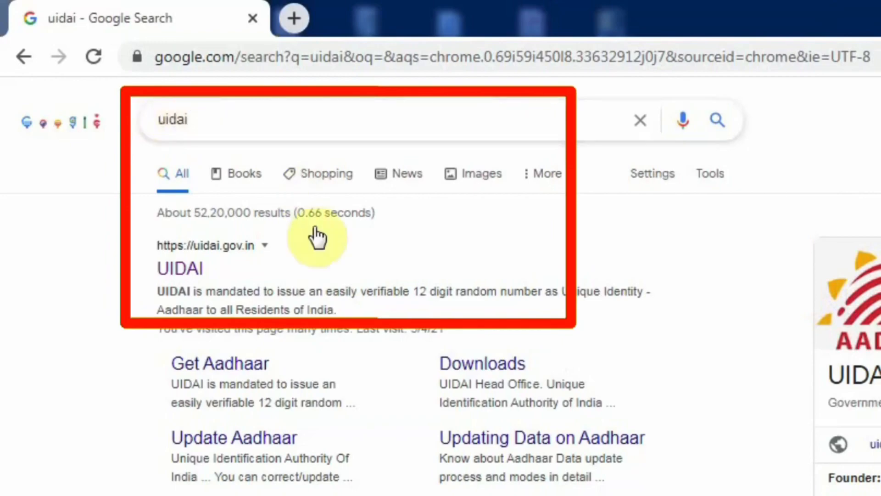
Go to the official UIDAI site and launch 'Update Demographics Data Online' in a new tab
left_click(188, 274)
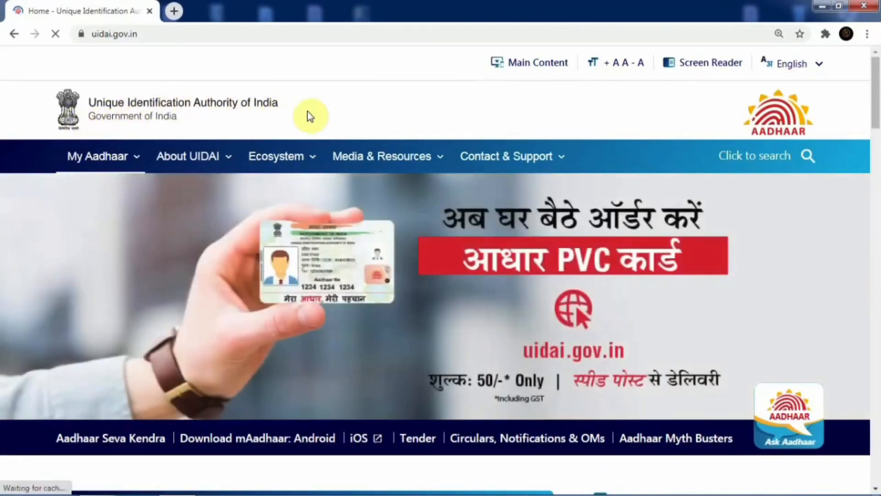
scroll(693, 124, "down", 5)
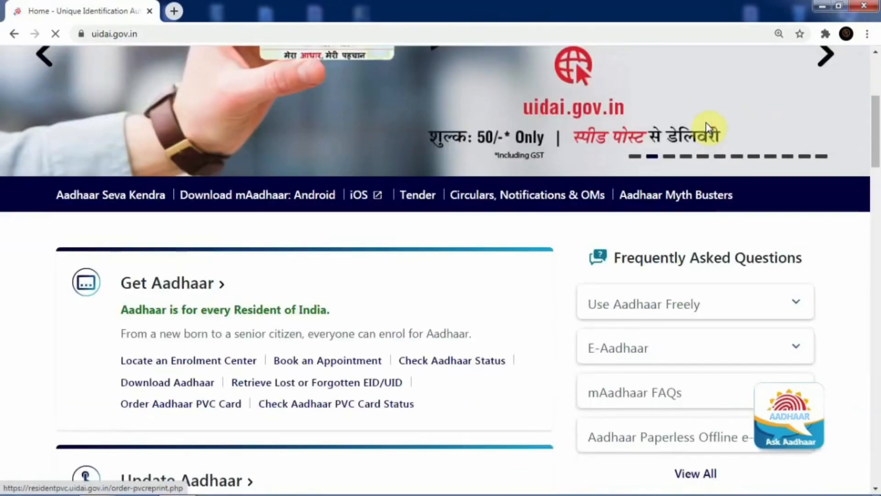
scroll(173, 262, "down", 5)
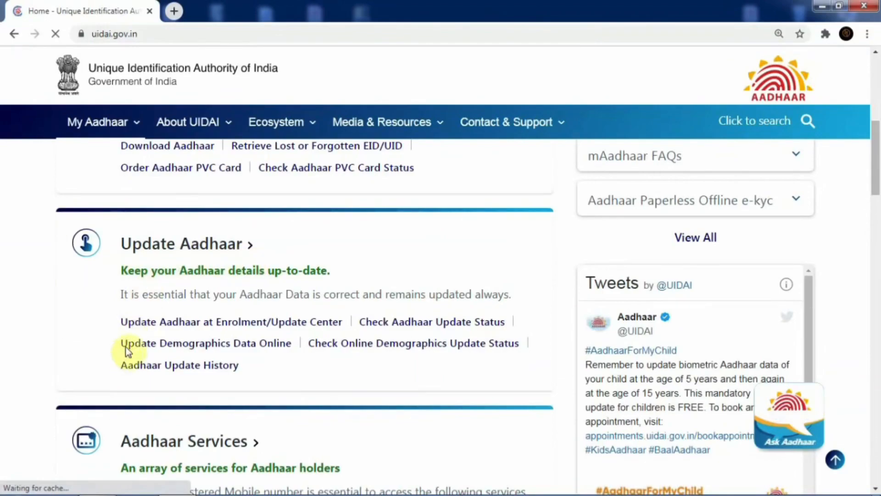
left_click(271, 348)
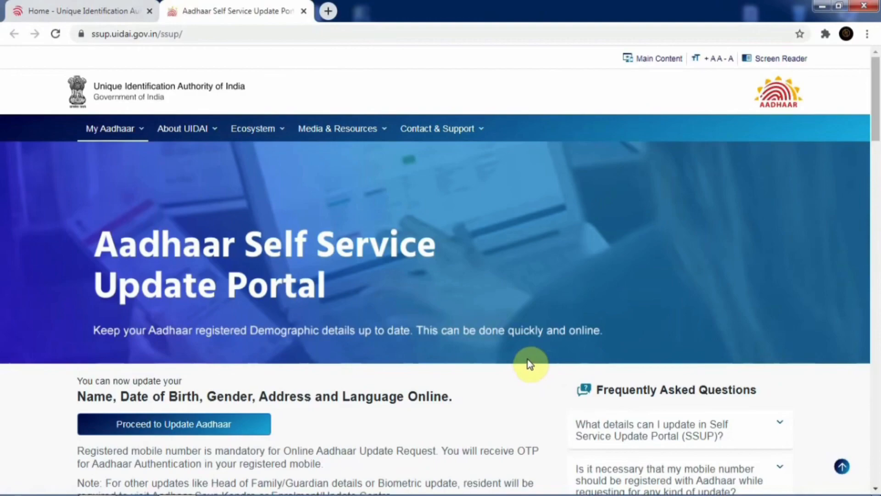
Choose 'Proceed to Update Aadhaar' on the SSUP page to reach the Aadhaar number login
scroll(529, 363, "down", 4)
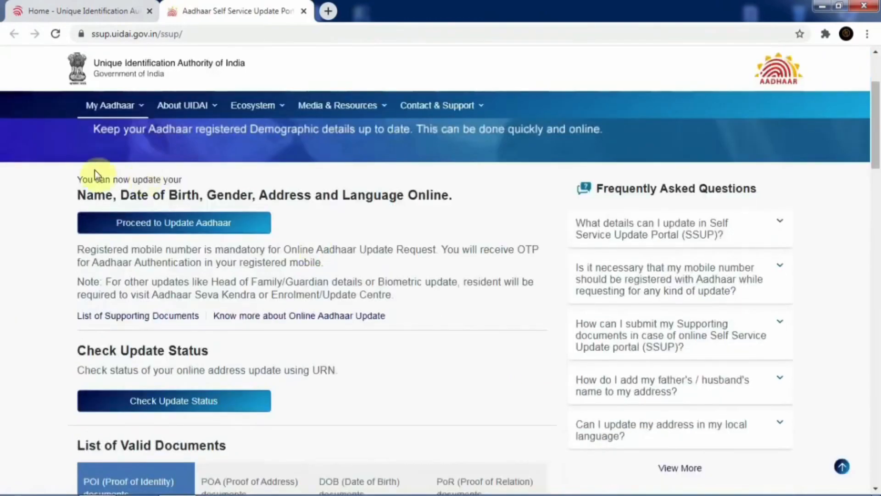
left_click_drag(82, 181, 184, 180)
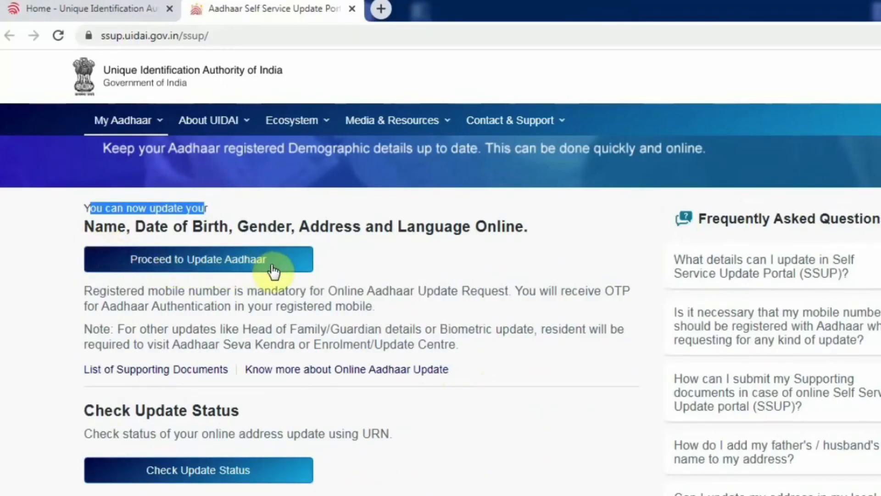
left_click(273, 270)
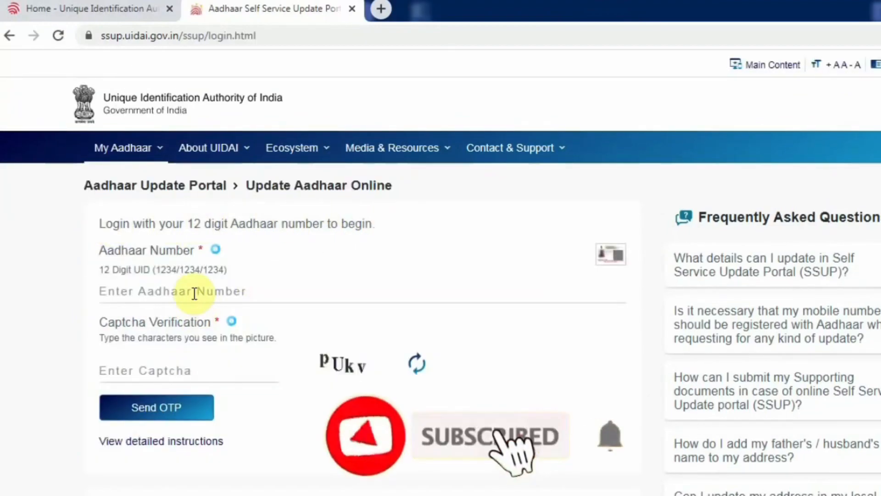
Enter the Aadhaar number and captcha, request an OTP, then log in with the received OTP
left_click(196, 289)
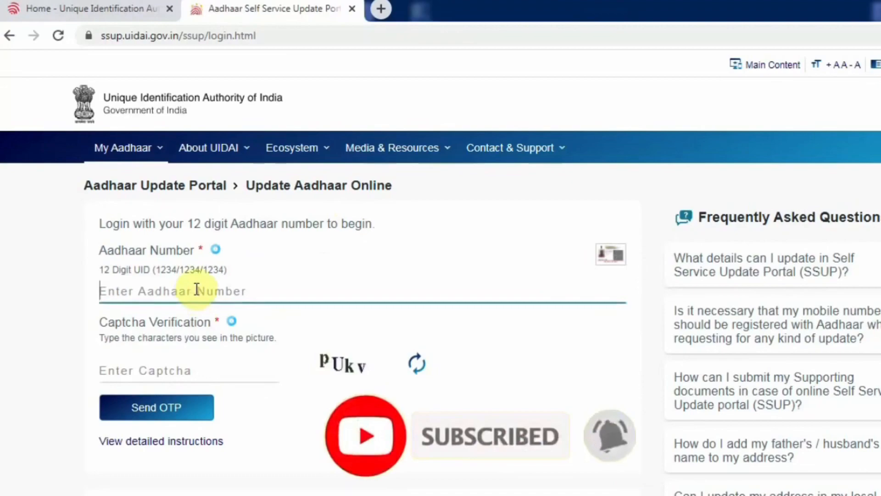
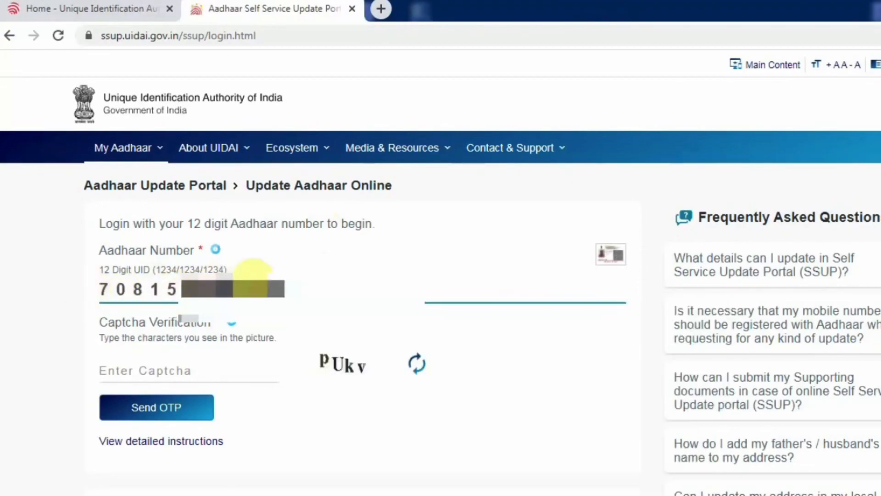
left_click(153, 365)
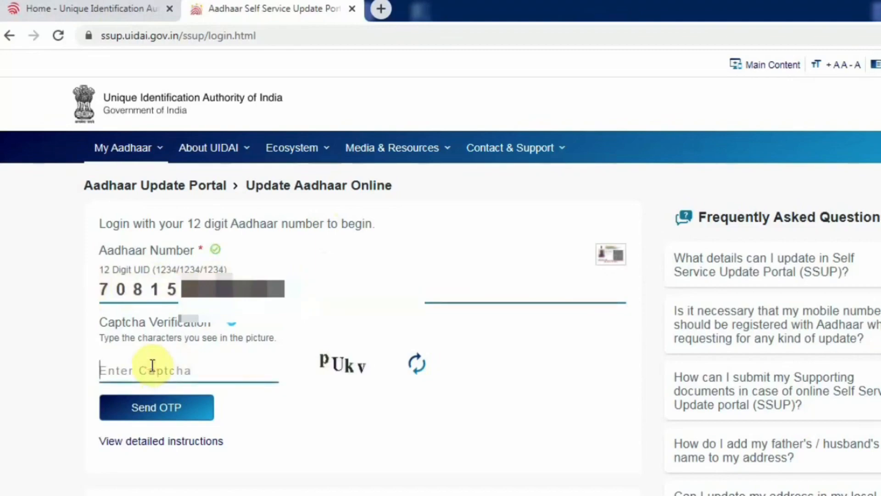
type("pUkv")
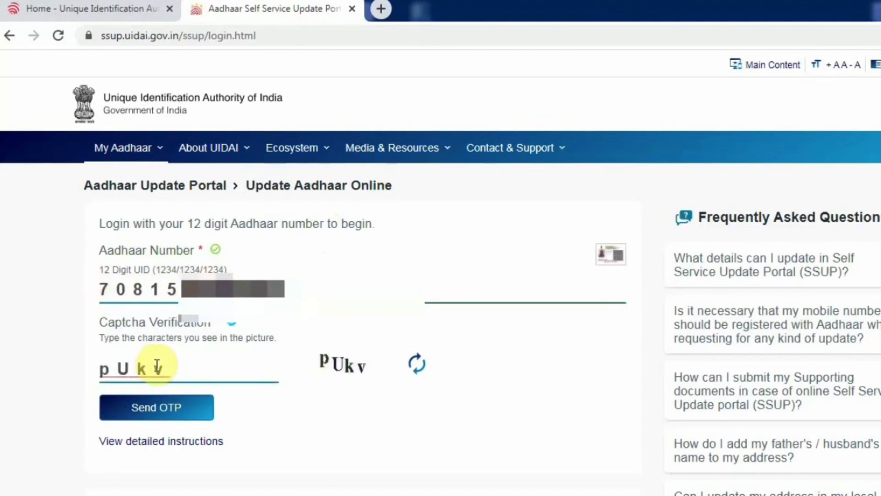
left_click(185, 418)
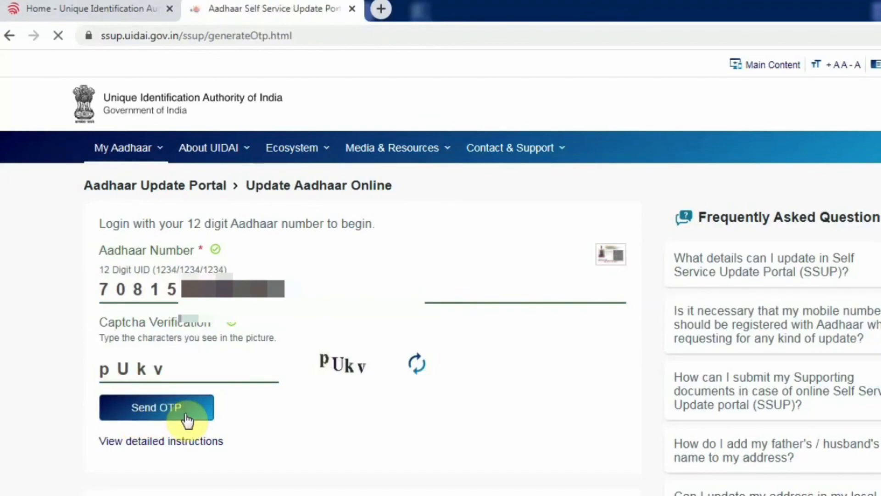
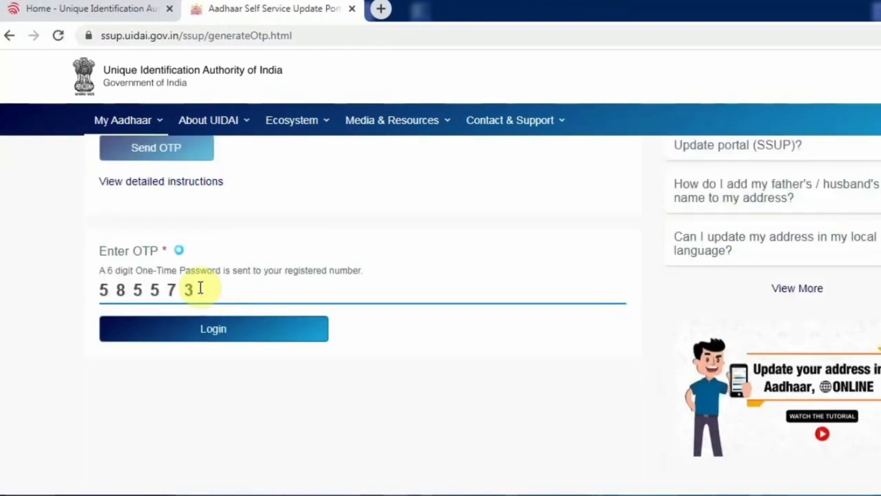
left_click(235, 336)
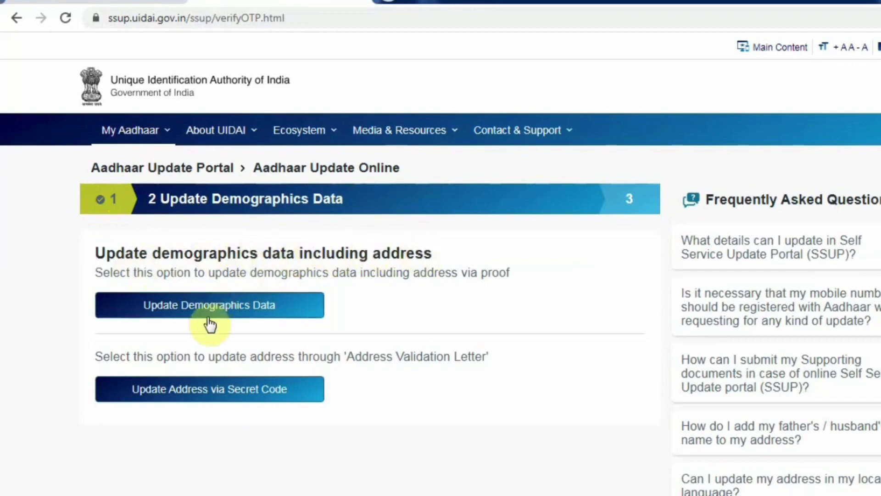
Choose 'Update Demographics Data' to update details with supporting proof
left_click(292, 312)
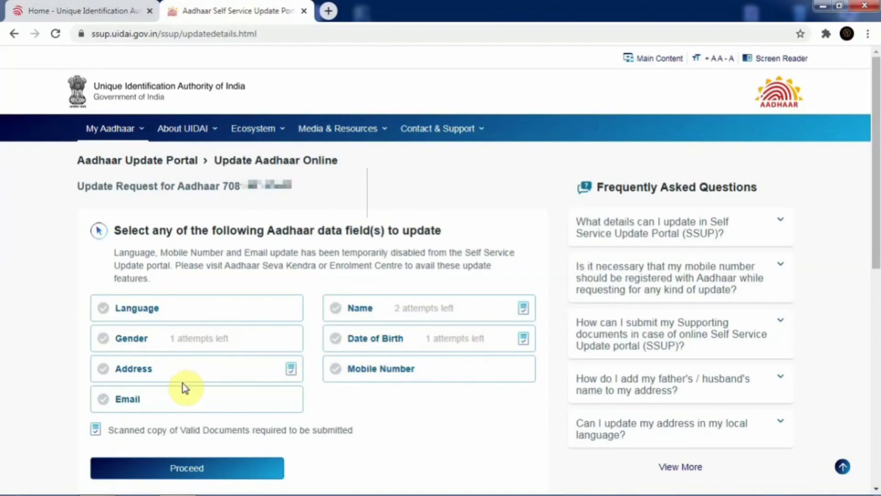
Select Address, confirm 'Yes, I am aware of this' on the limits notice, and continue
left_click(102, 371)
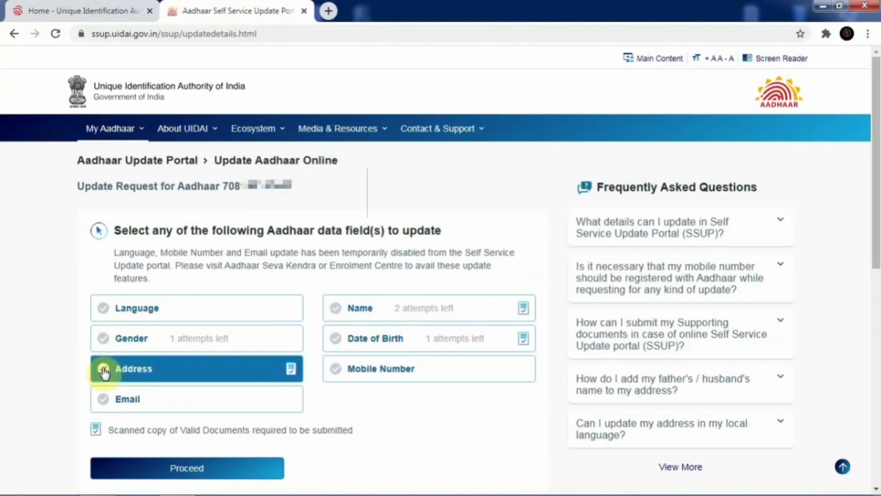
left_click(185, 469)
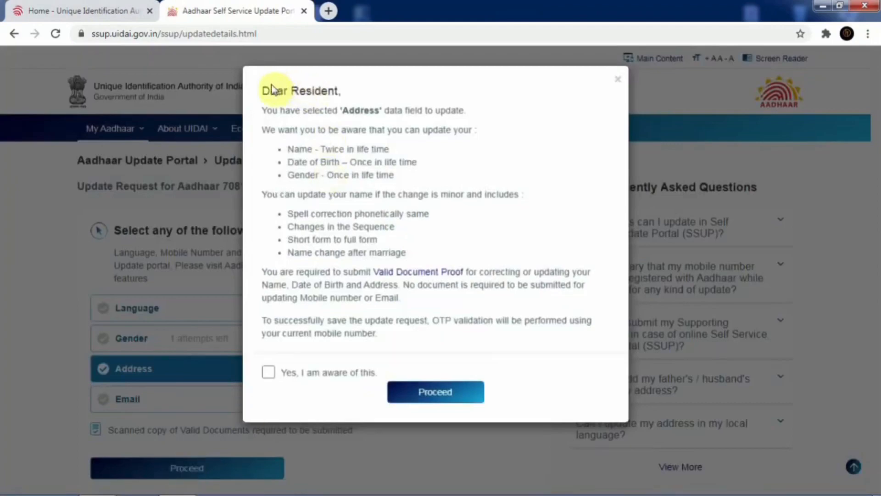
left_click_drag(261, 91, 342, 92)
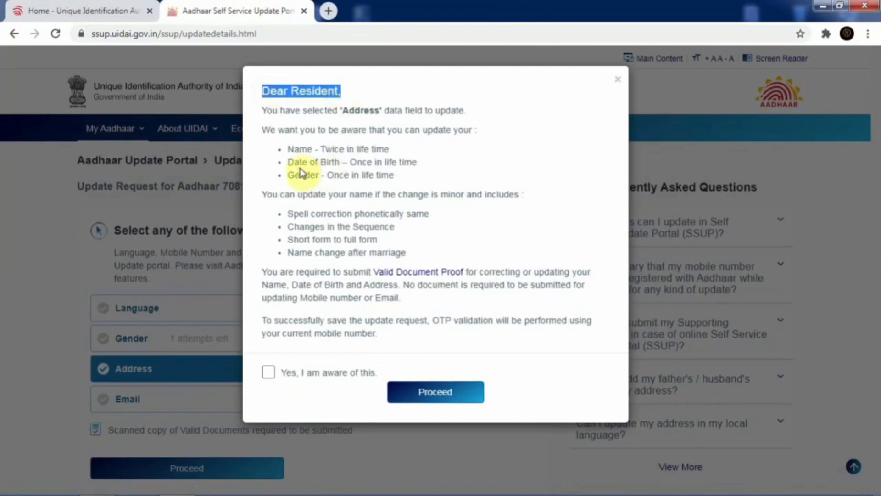
left_click_drag(290, 149, 393, 175)
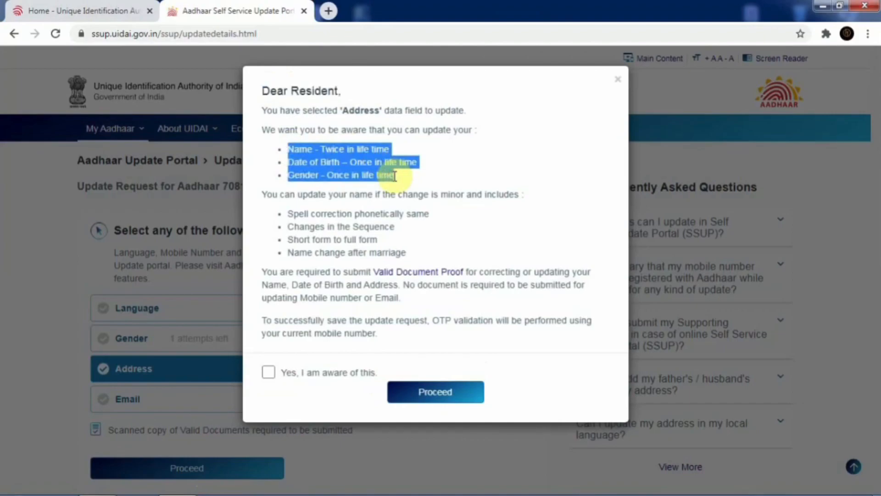
left_click(268, 372)
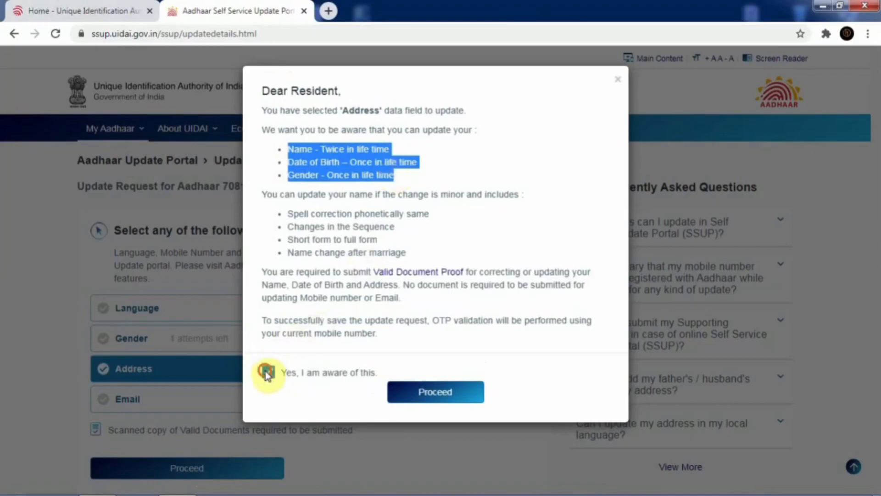
left_click(415, 394)
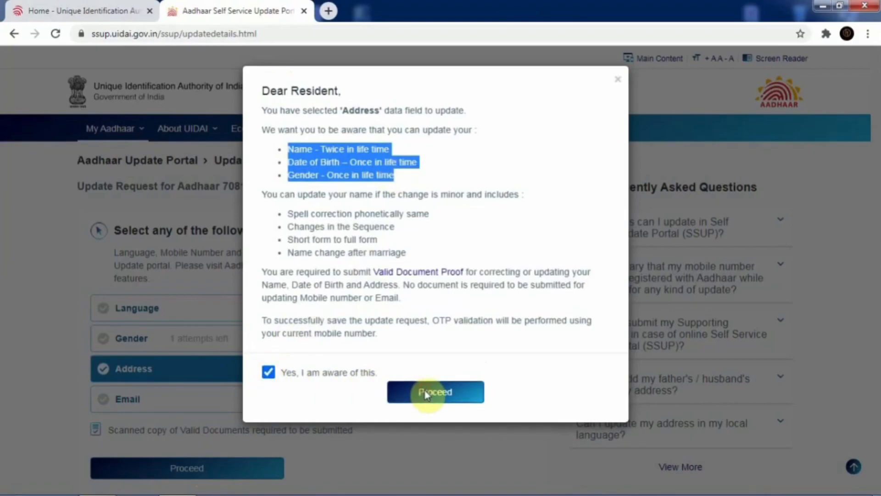
left_click(426, 394)
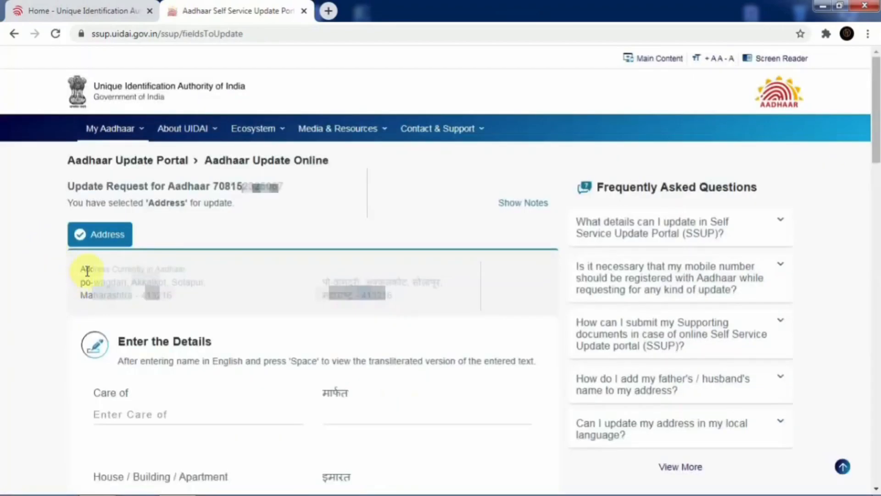
left_click_drag(87, 270, 395, 299)
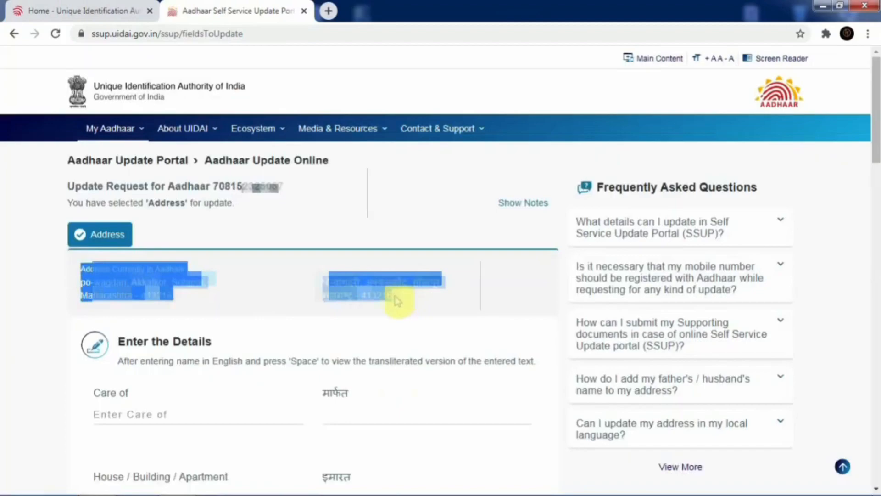
Scroll to the 'Enter the Details' form and place the cursor in the English Care of field
scroll(398, 298, "down", 4)
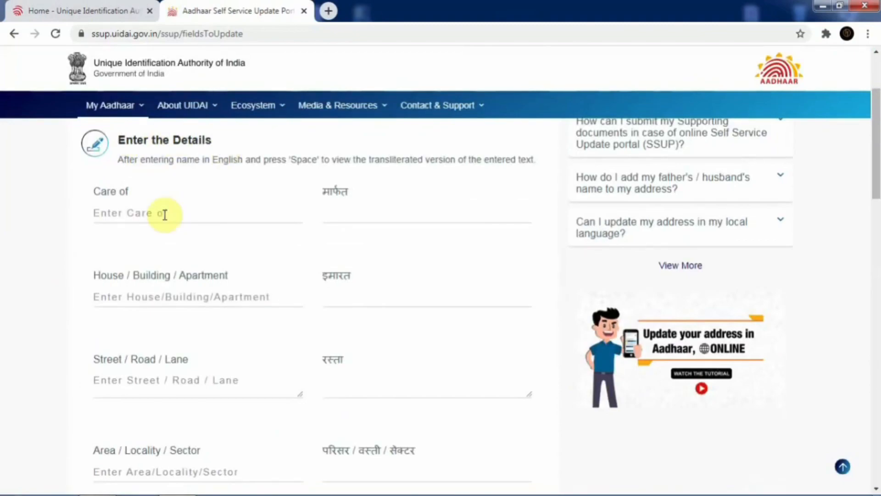
left_click(165, 214)
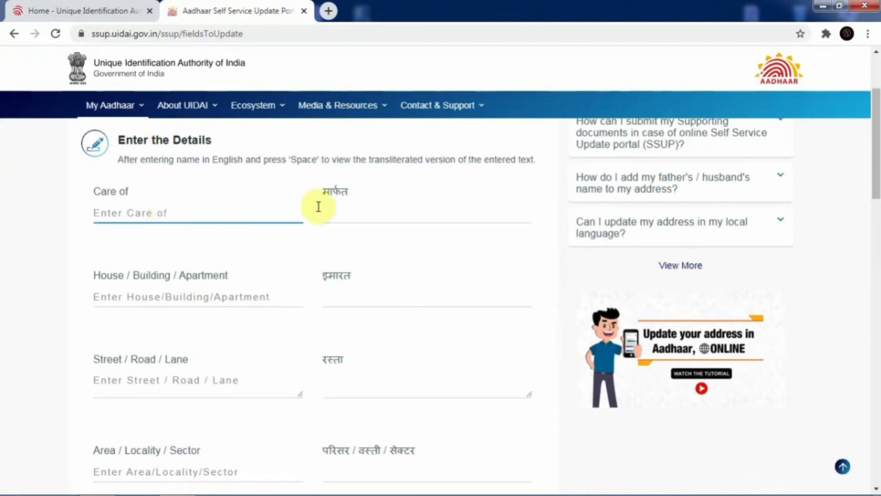
left_click(383, 219)
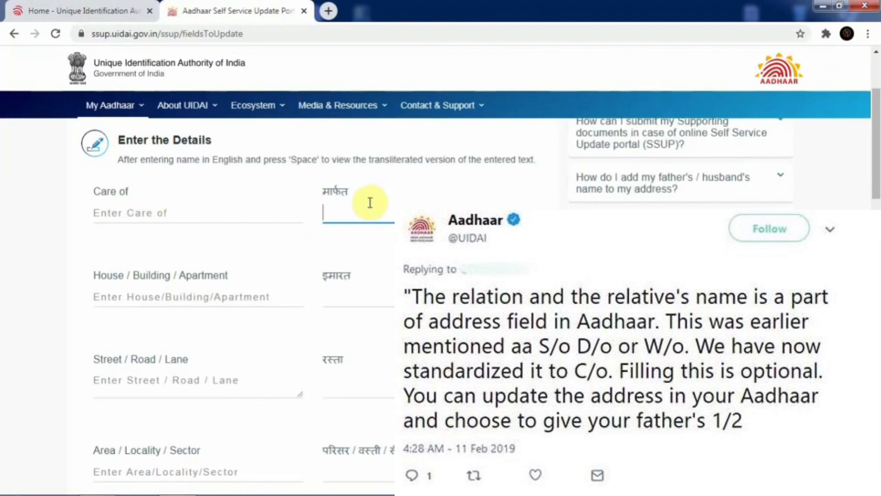
left_click(171, 212)
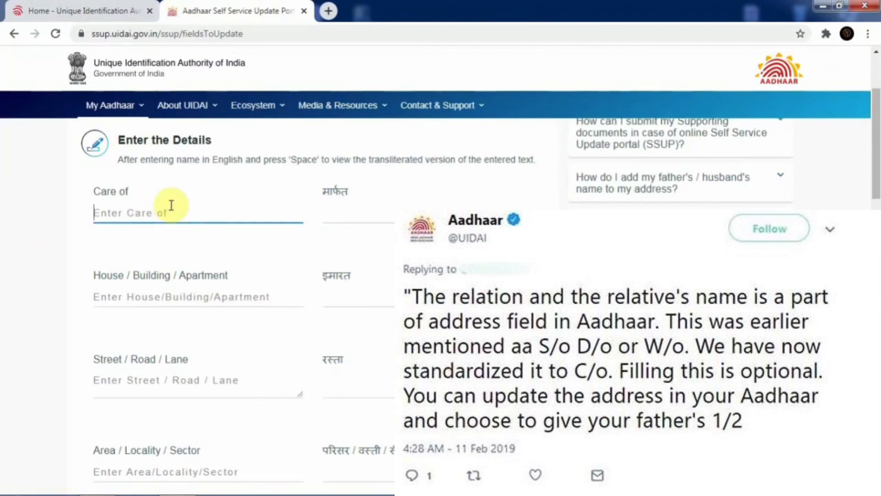
Enter the care-of name and house number, filling their Hindi transliteration fields
type("R")
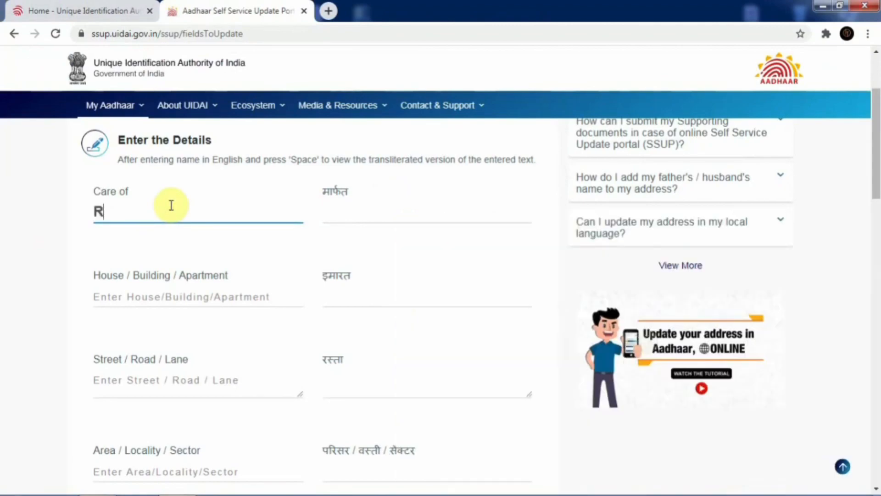
type("u")
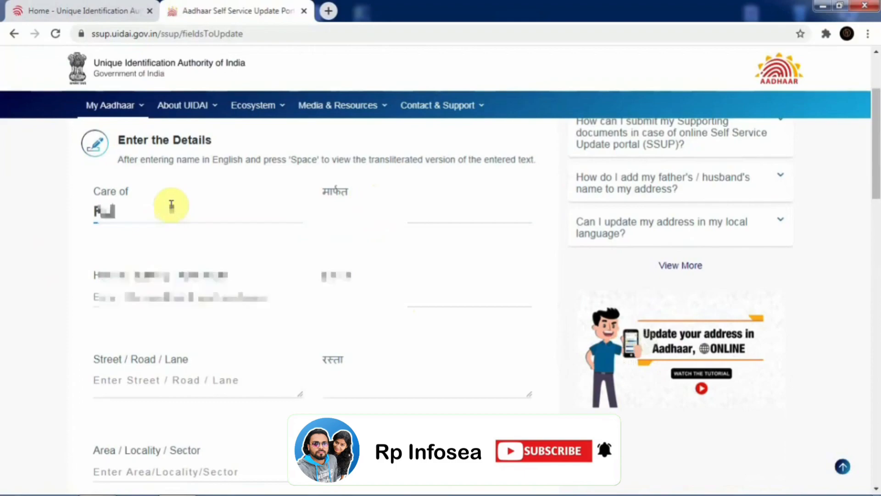
type("sharma")
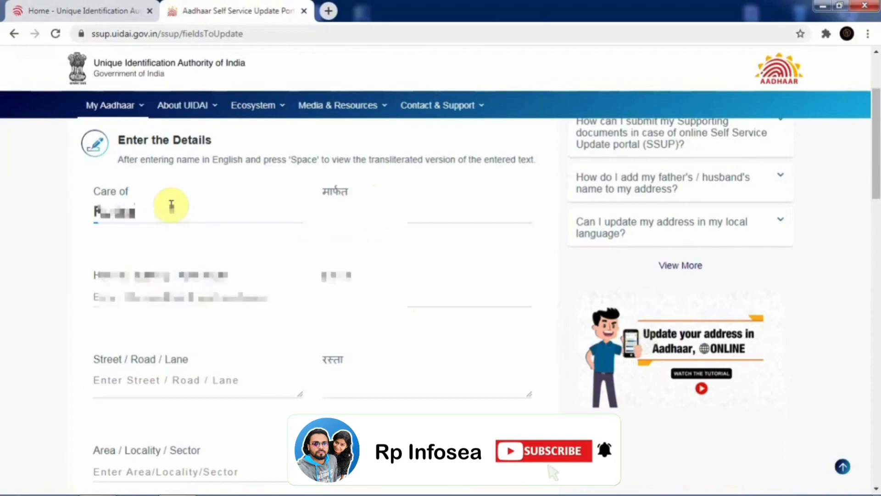
left_click(406, 211)
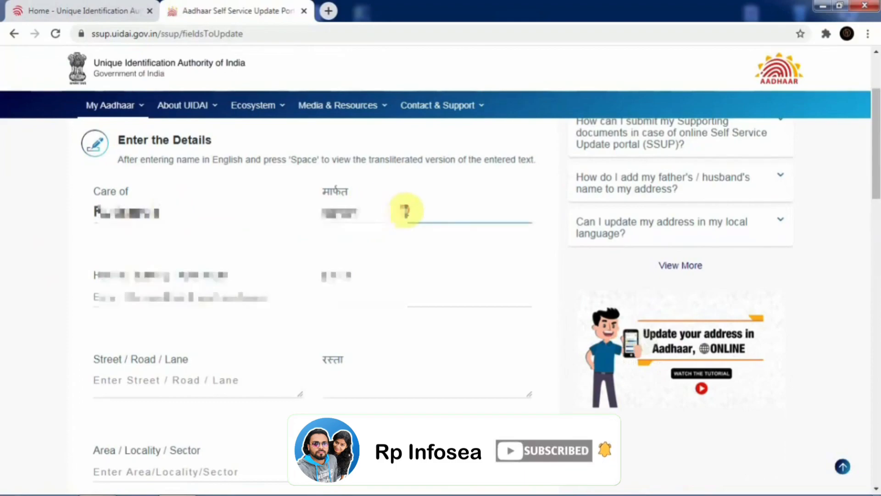
left_click(206, 298)
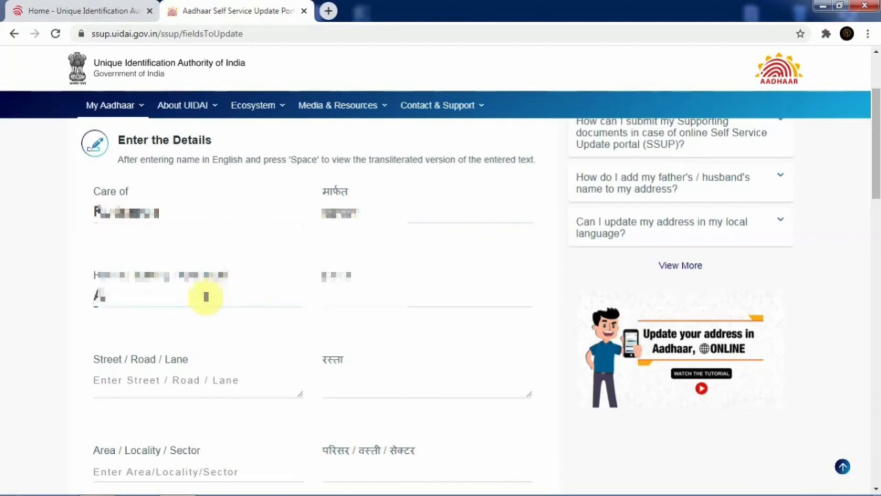
left_click(394, 296)
Enter the street name and housing-society area, with their regional-language versions
left_click(122, 383)
type("vija")
key("ctrl+a")
key("BackSpace")
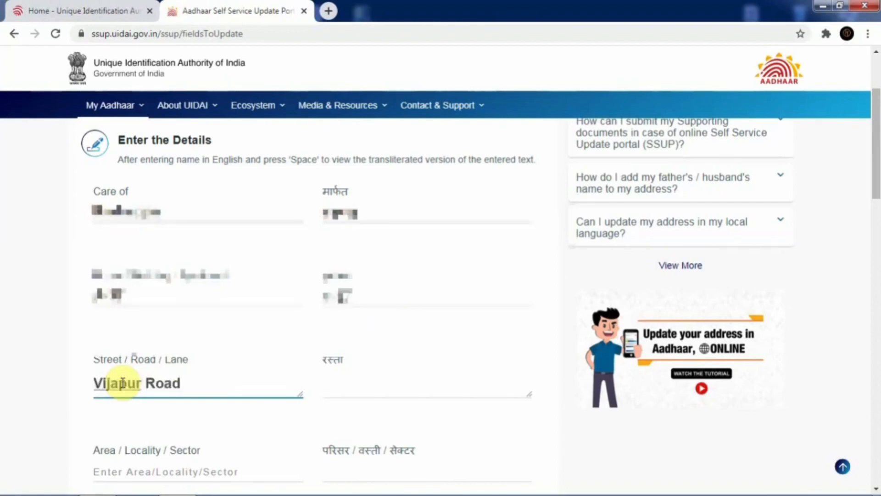
left_click(457, 382)
scroll(457, 382, "down", 3)
left_click(173, 345)
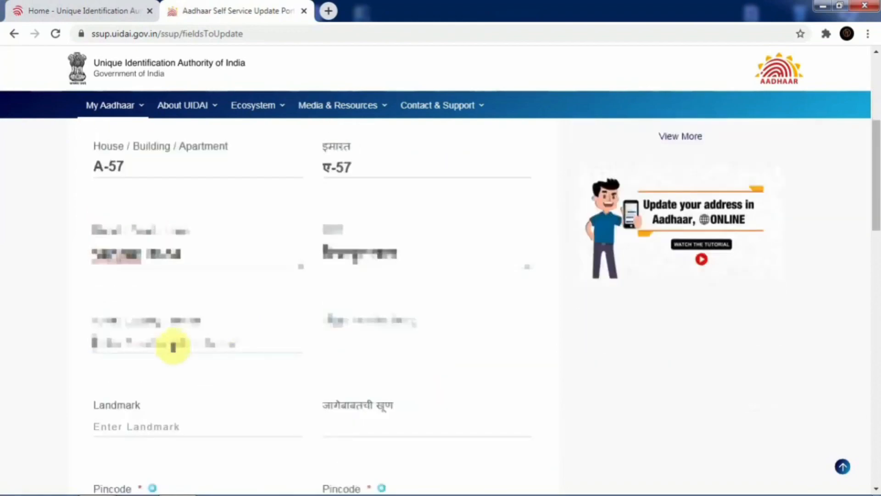
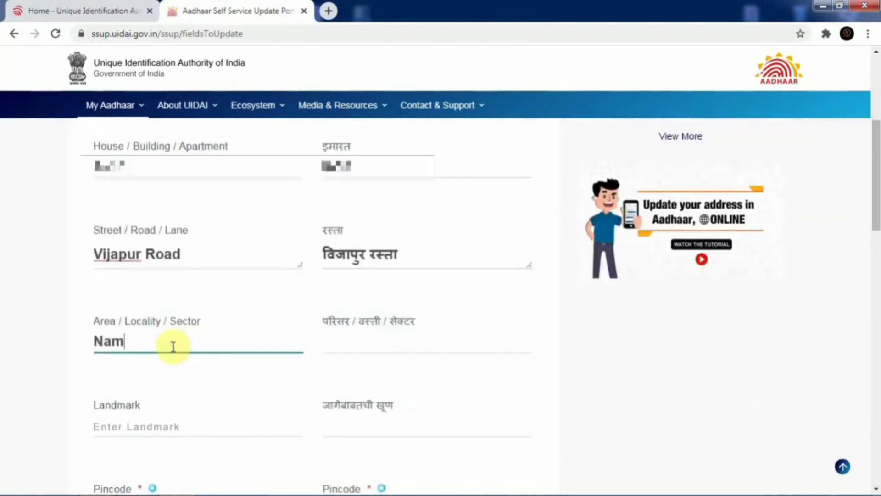
left_click(415, 342)
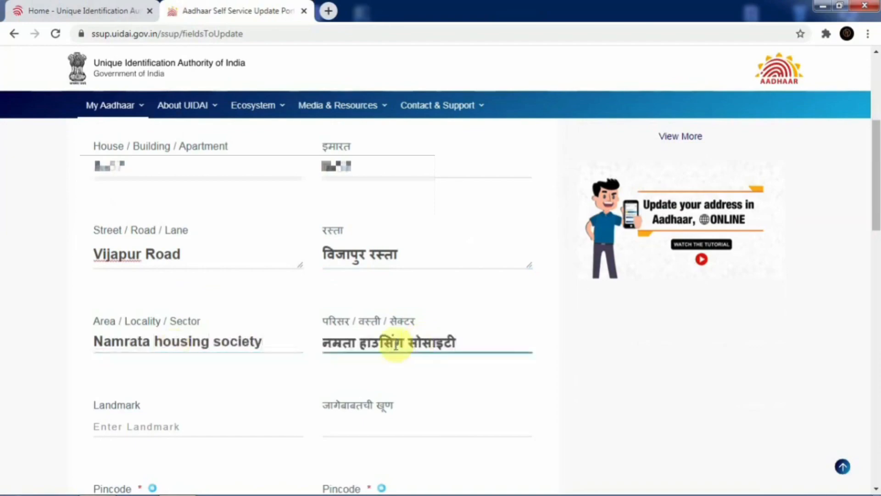
Add the nearby petrol-pump landmark and the pincode, filling their regional-language fields
left_click(173, 426)
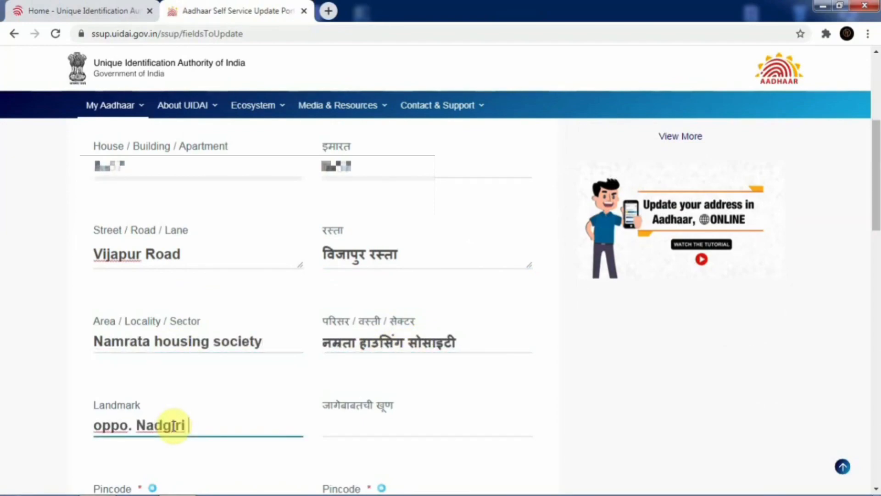
left_click(378, 429)
scroll(490, 400, "down", 3)
left_click(188, 378)
type("413004")
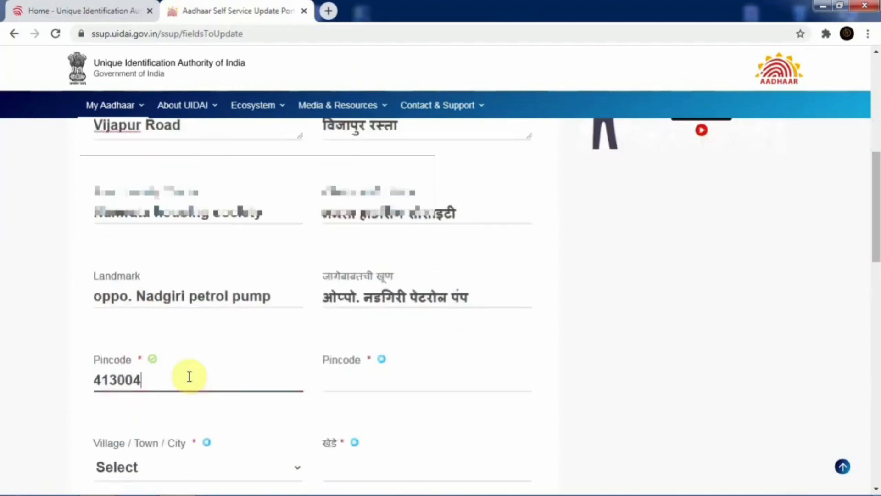
left_click(401, 386)
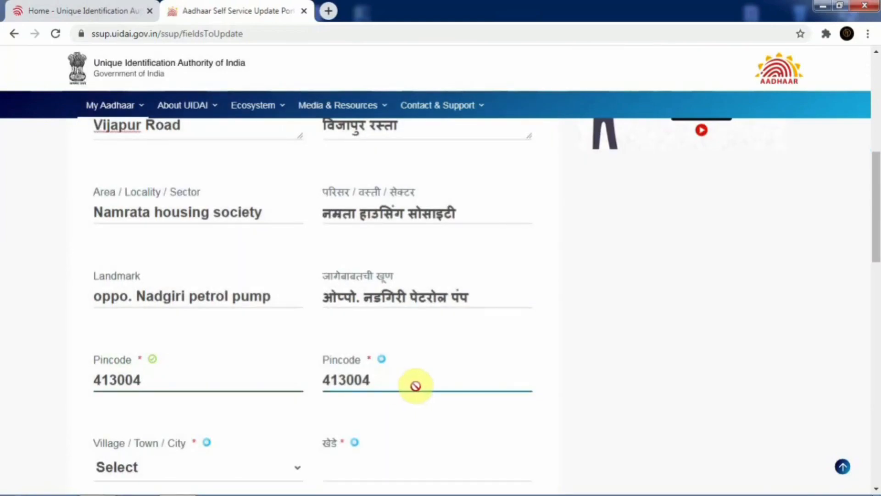
Choose the Village/Town/City and Post Office matching the pincode from the dropdowns
scroll(482, 379, "down", 3)
scroll(482, 379, "down", 3)
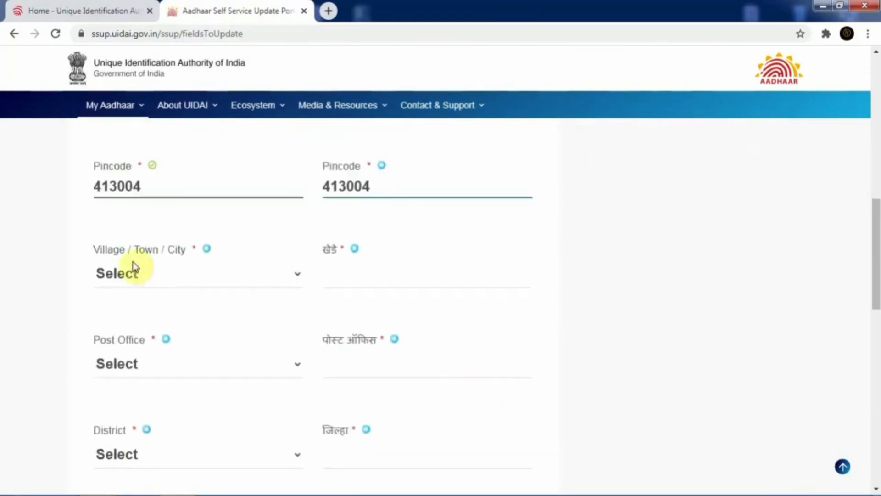
left_click(134, 264)
left_click(157, 293)
left_click(170, 299)
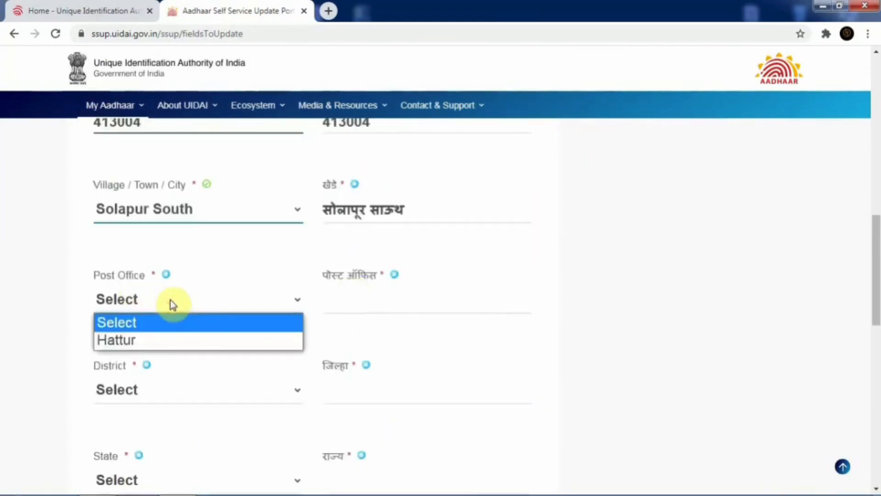
left_click(151, 342)
scroll(381, 330, "down", 5)
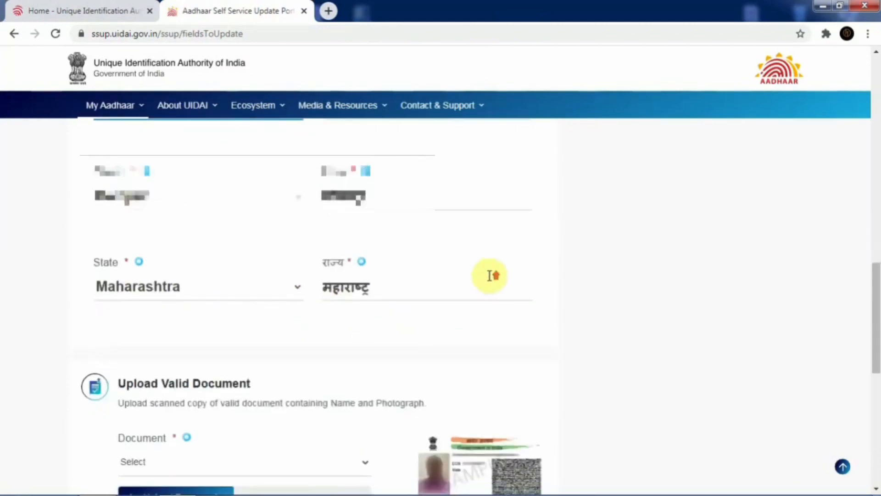
scroll(490, 276, "up", 10)
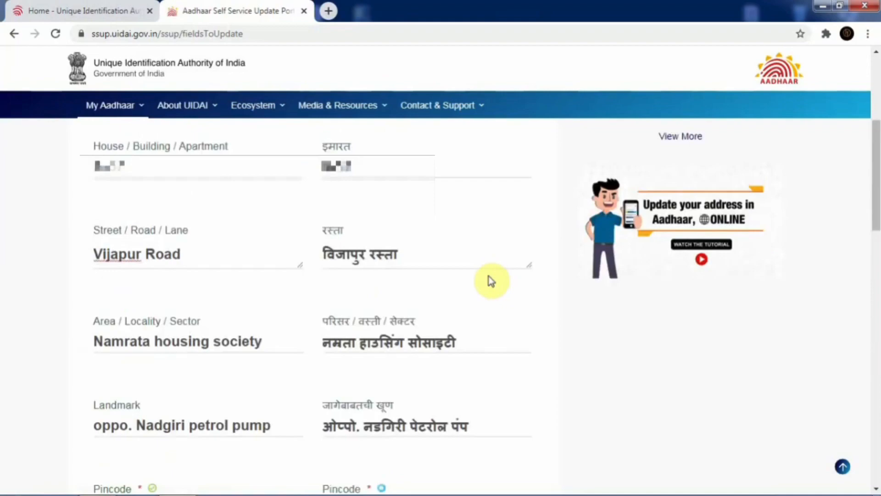
scroll(492, 280, "down", 15)
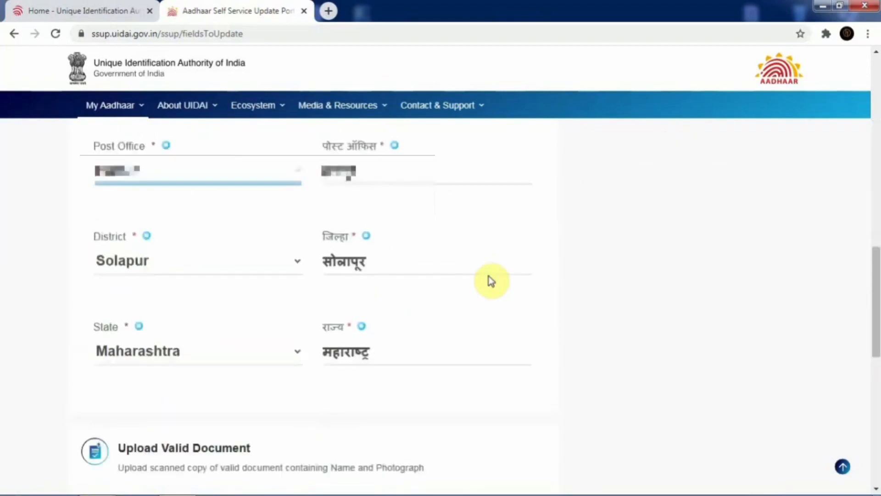
scroll(492, 280, "down", 1)
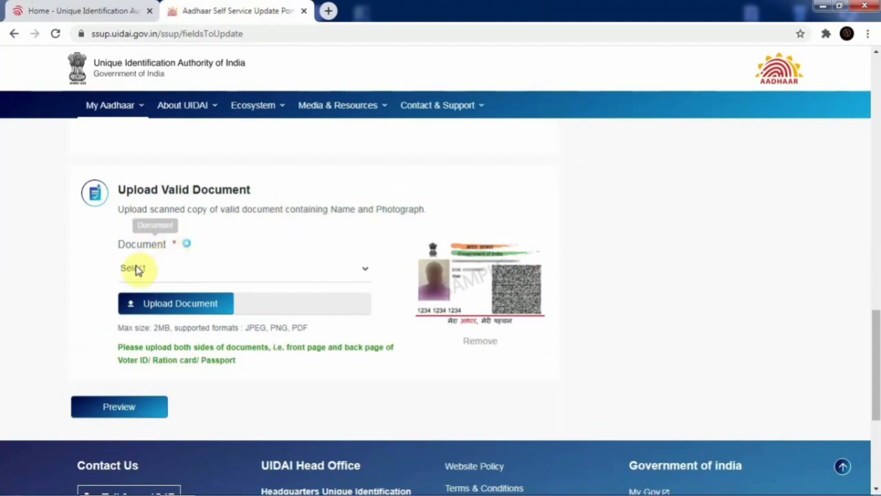
Pick BANK STATEMENT/PASSBOOK as the proof document and confirm the name reminder with Ok
left_click(366, 272)
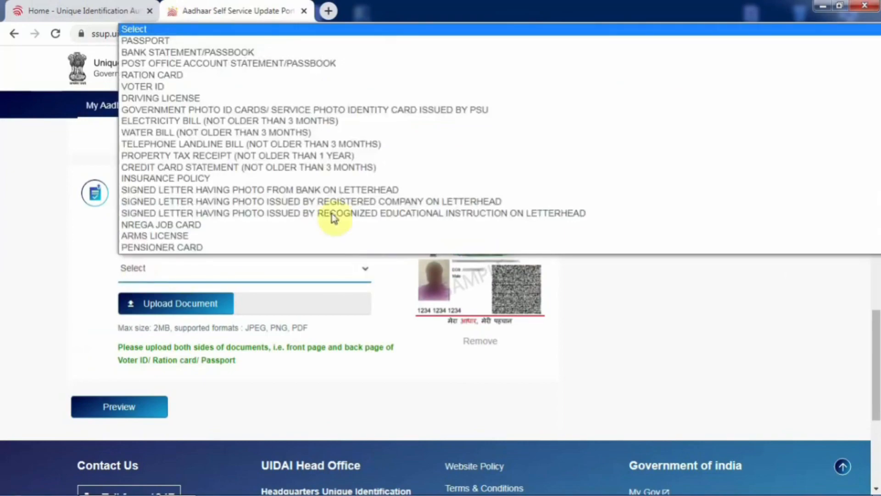
scroll(317, 188, "down", 1)
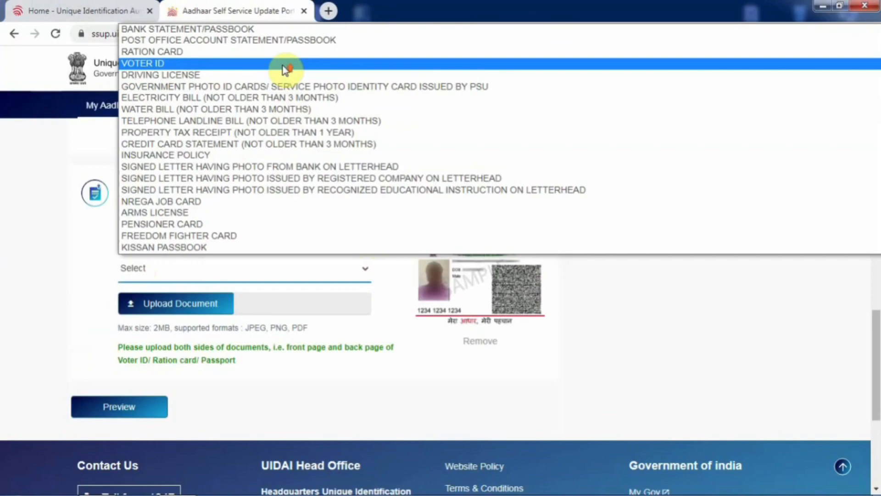
scroll(285, 69, "up", 1)
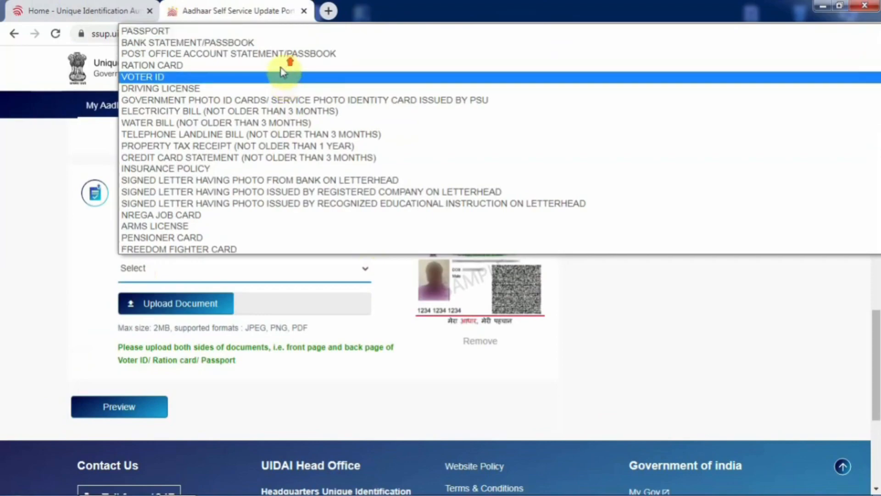
scroll(283, 71, "up", 1)
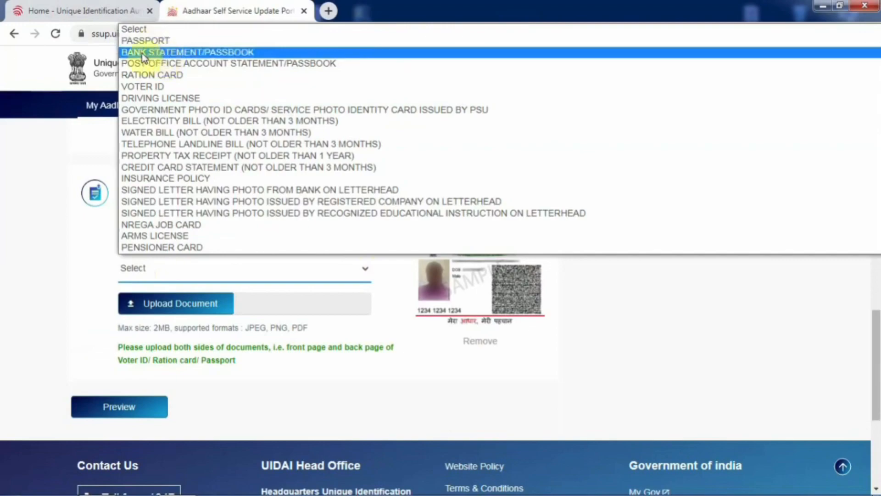
left_click(202, 54)
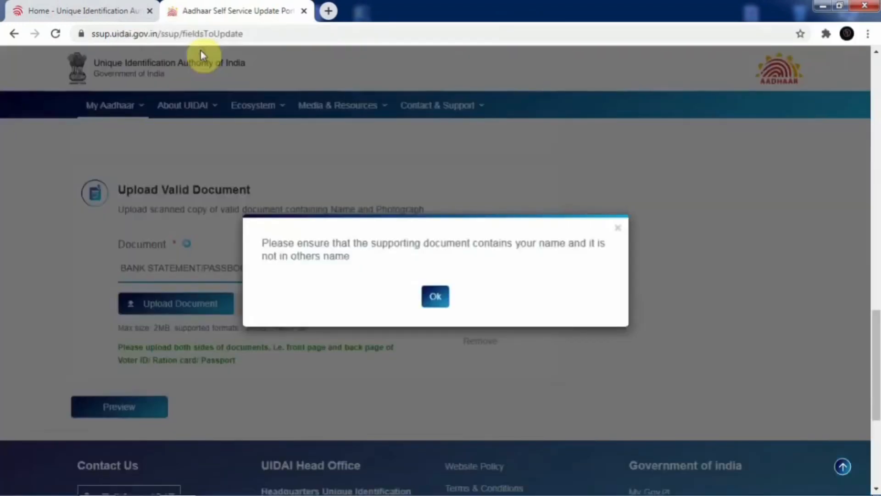
left_click(433, 297)
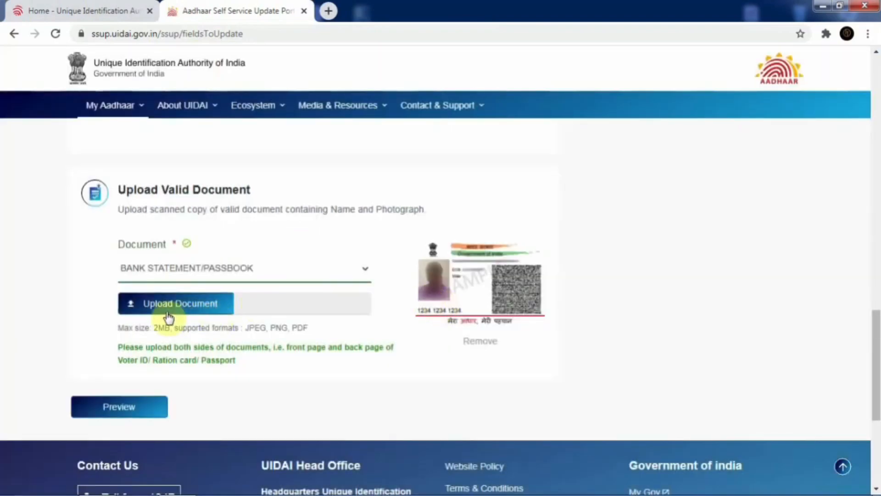
Upload the Passbook image from the Desktop as the supporting document
left_click(194, 305)
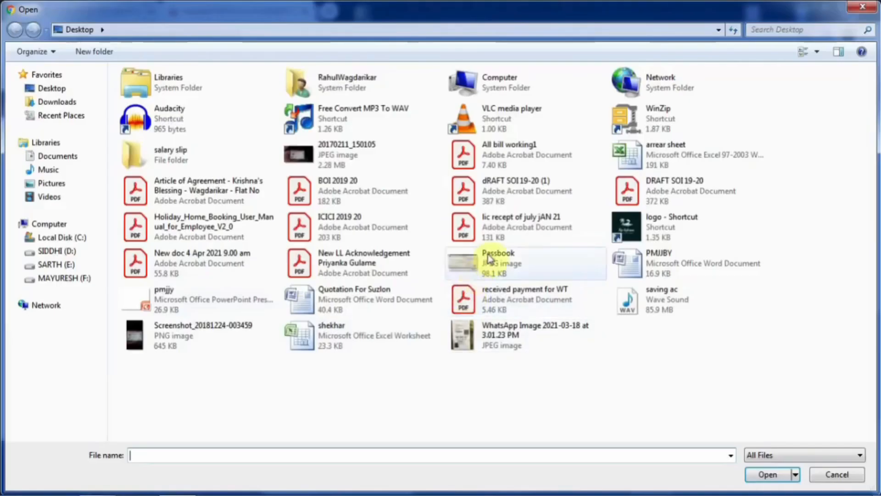
left_click(498, 254)
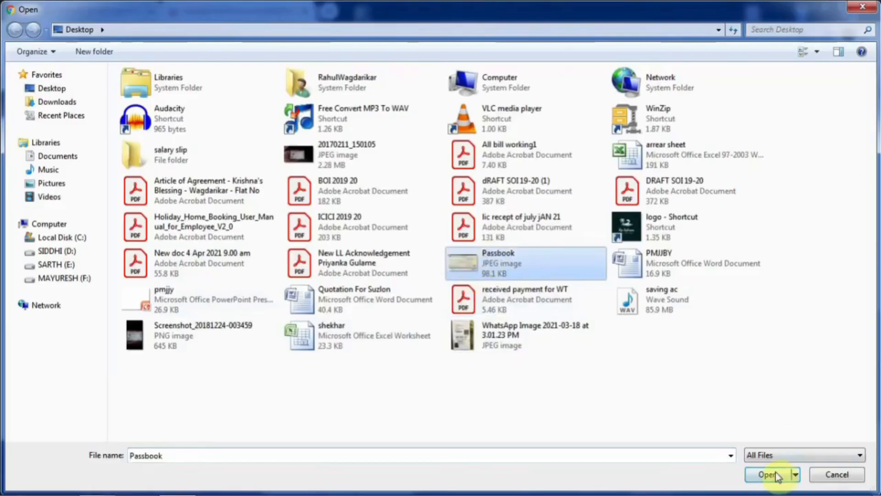
left_click(778, 474)
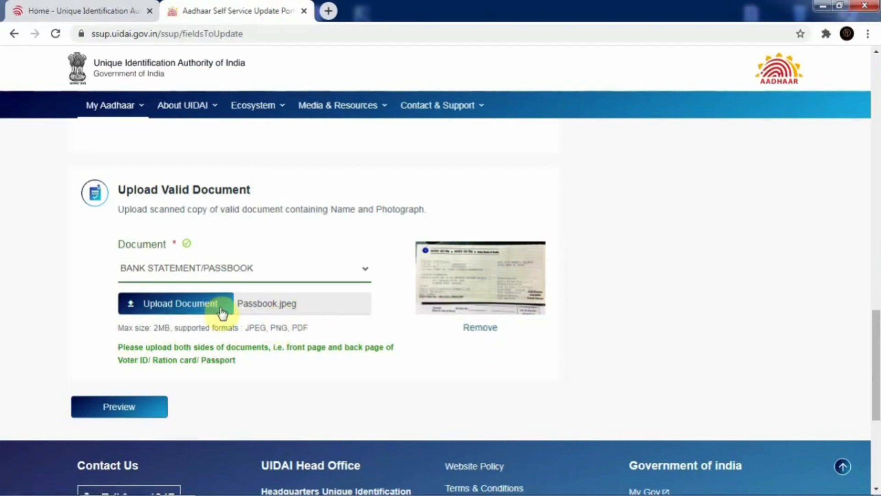
Open Preview the Details to check the new address and Passbook.jpeg, then scroll to Captcha Verification
left_click(112, 407)
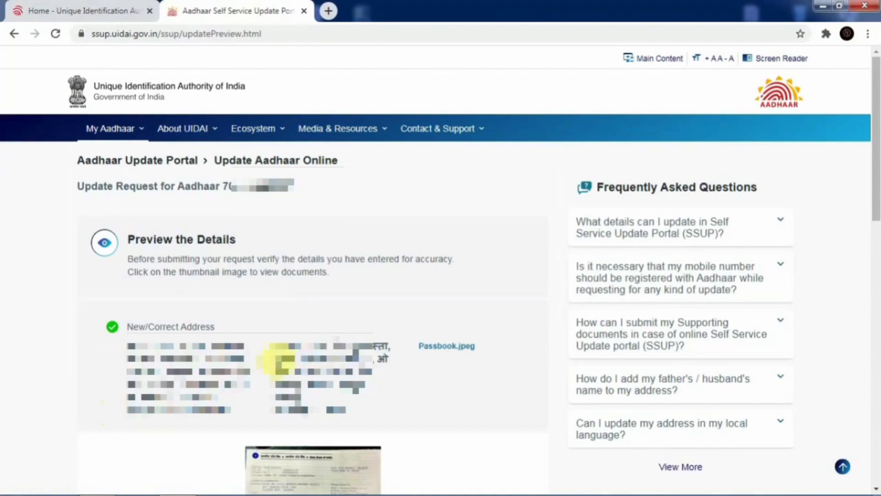
scroll(278, 363, "down", 5)
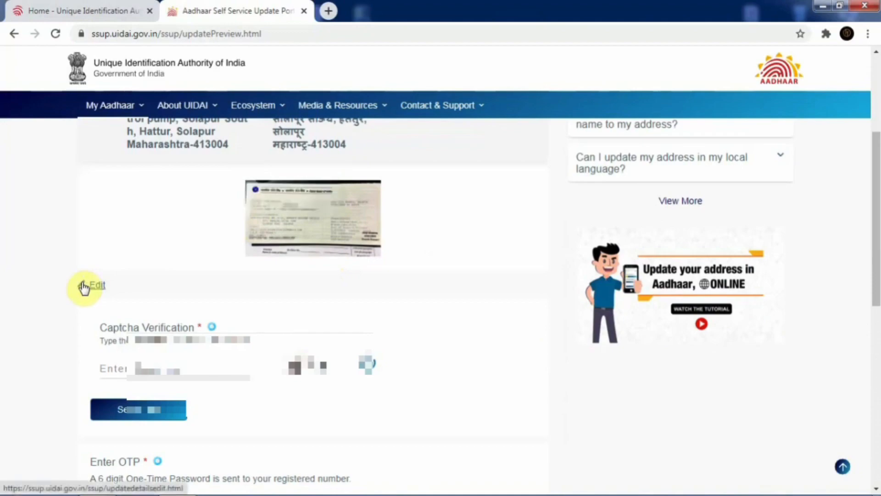
Enter the captcha and request a one-time password to the registered mobile
left_click(148, 371)
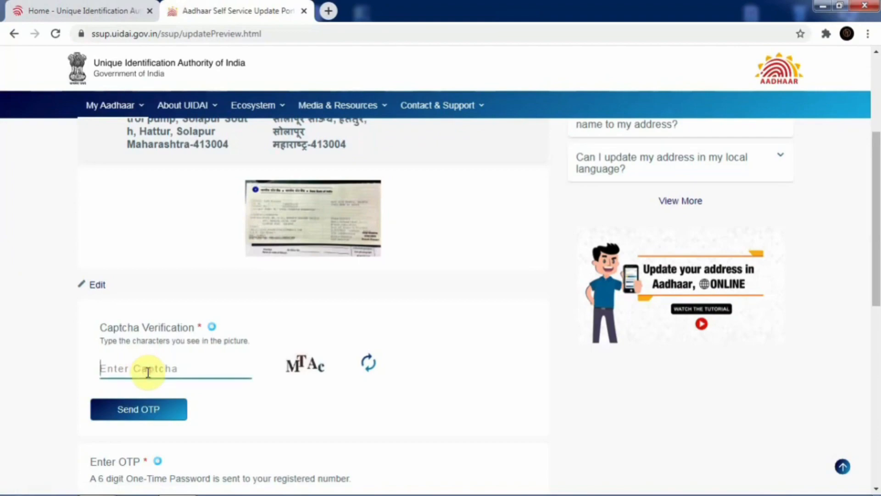
type("MTAc")
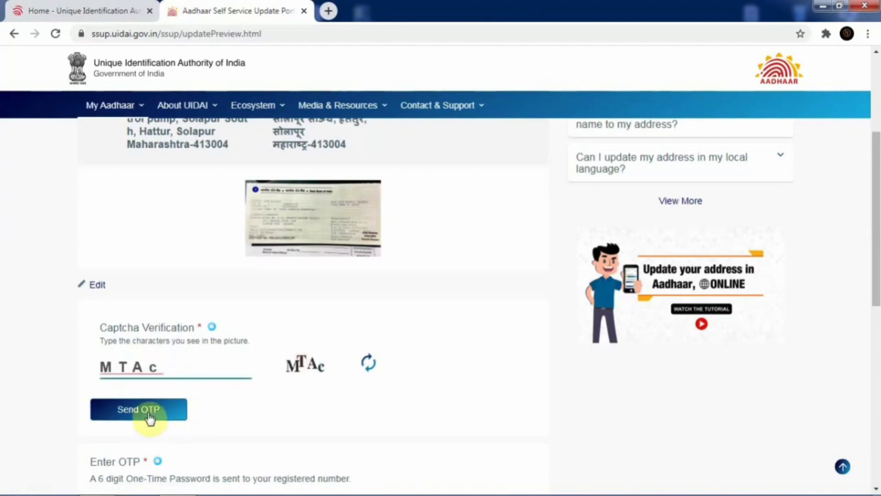
left_click(148, 414)
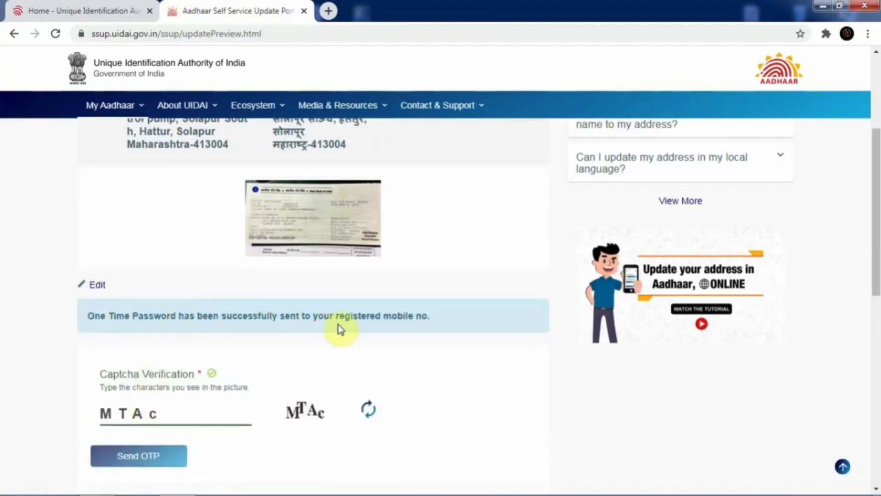
Enter the received OTP, accept the declaration, and submit the update for payment
scroll(415, 317, "down", 3)
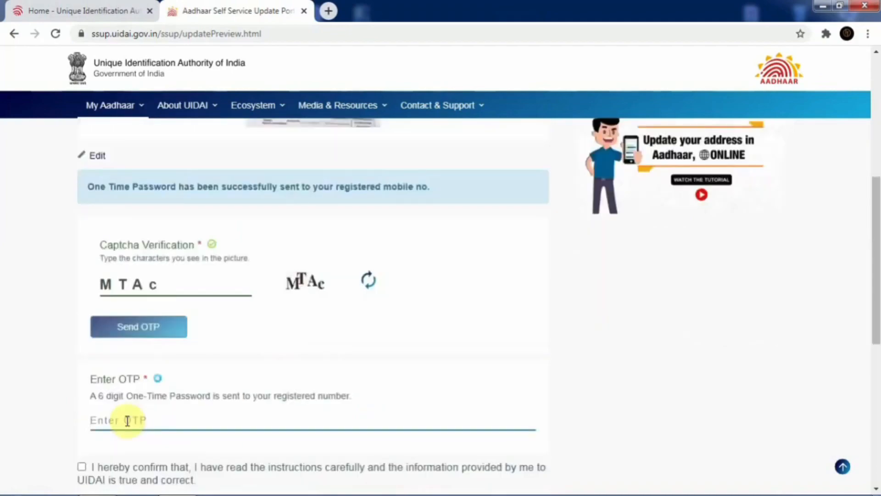
scroll(335, 394, "down", 1)
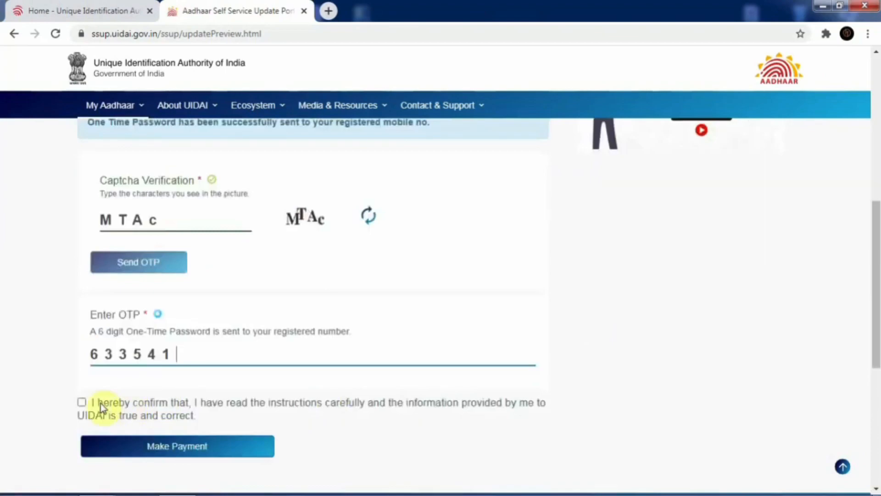
left_click(82, 403)
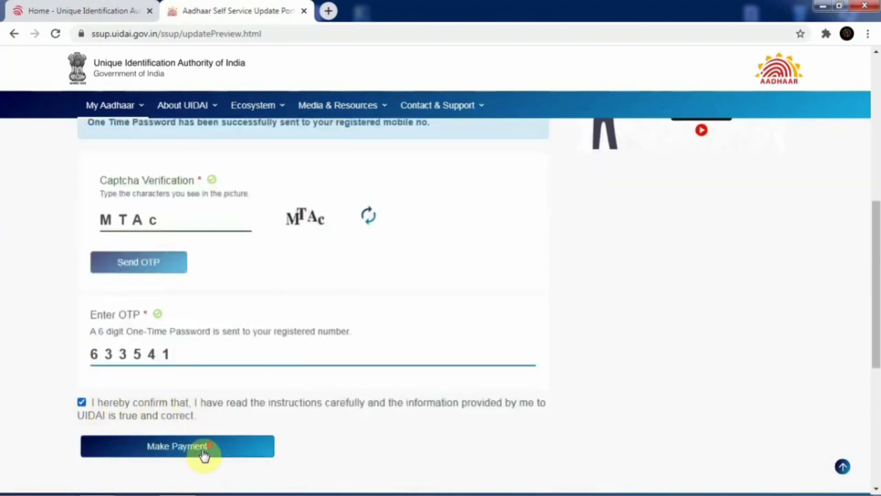
scroll(202, 459, "down", 1)
left_click(189, 388)
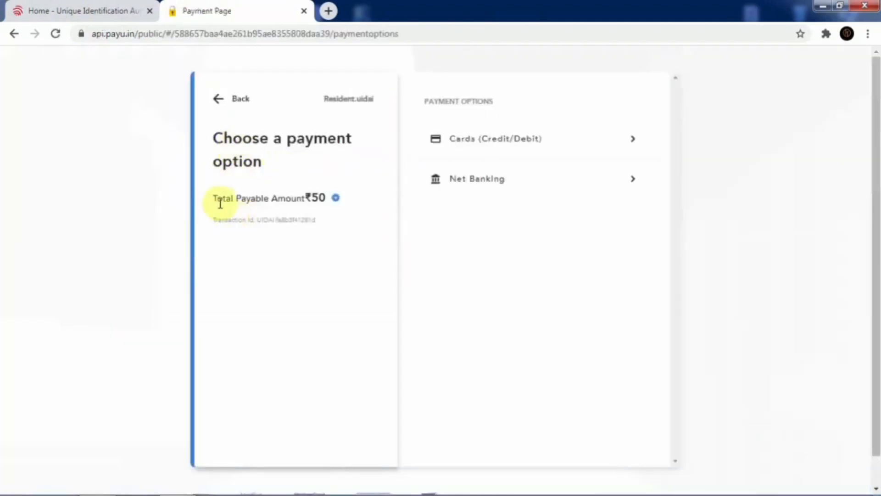
Pay the ₹50 update fee through ICICI Bank net banking until the success message appears
left_click_drag(218, 200, 329, 210)
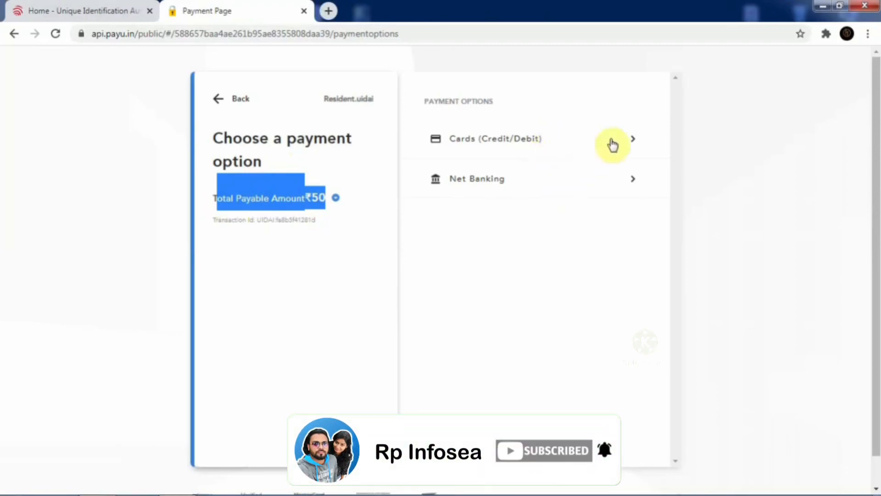
left_click(587, 188)
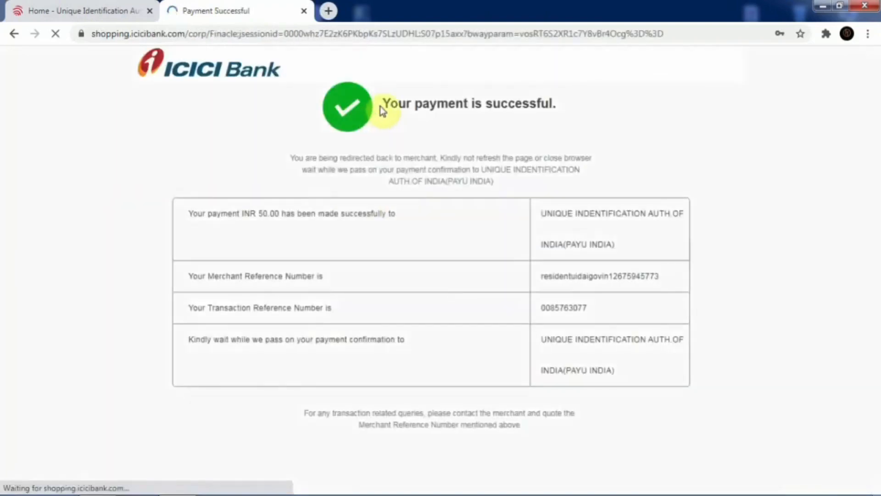
left_click_drag(386, 104, 566, 120)
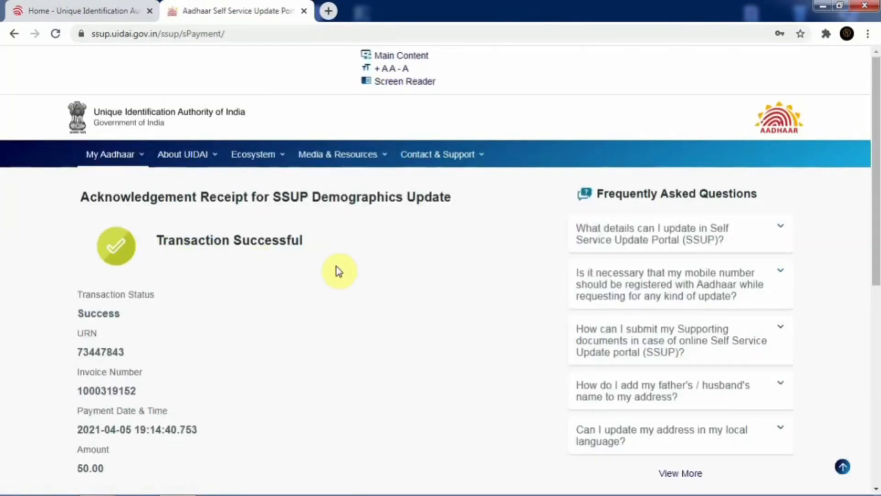
Download the acknowledgement receipt PDF (50.0 KB) and open it from the download bar
scroll(338, 270, "down", 2)
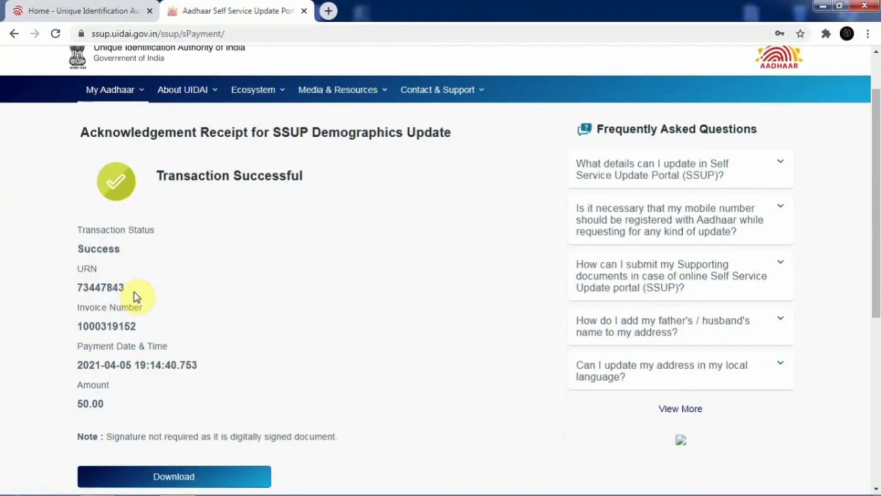
scroll(137, 297, "down", 3)
left_click(198, 347)
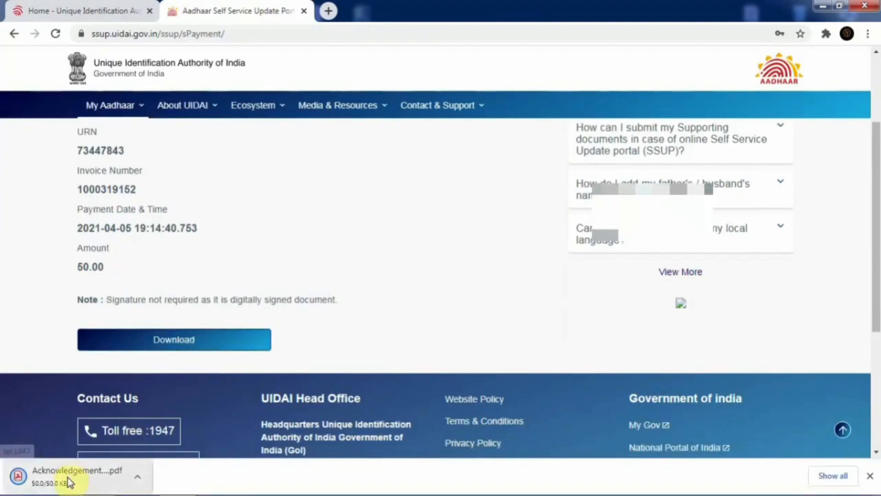
left_click(69, 477)
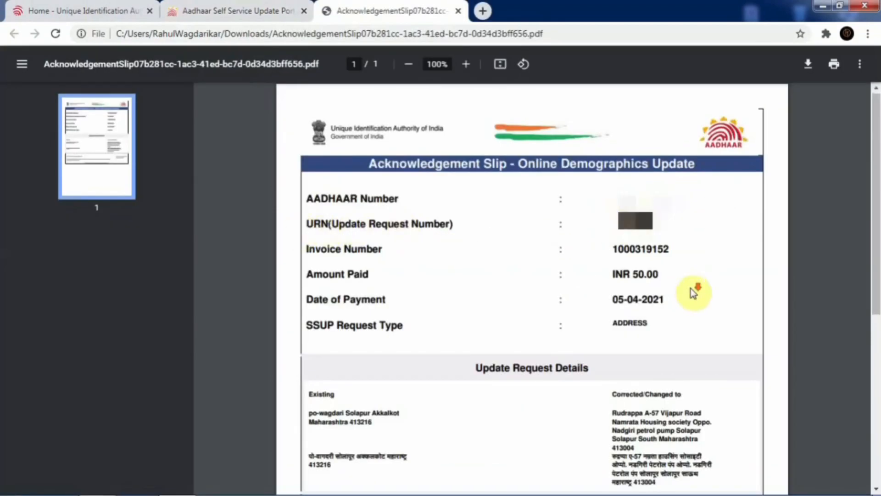
Review the acknowledgement slip PDF, then go back to the portal's My Aadhaar services menu
scroll(693, 293, "down", 5)
scroll(692, 291, "up", 3)
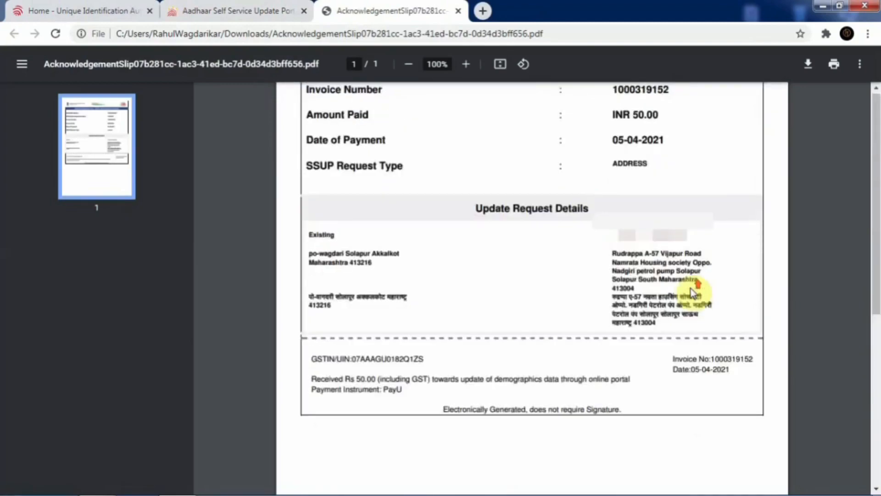
left_click(236, 10)
mouse_move(123, 99)
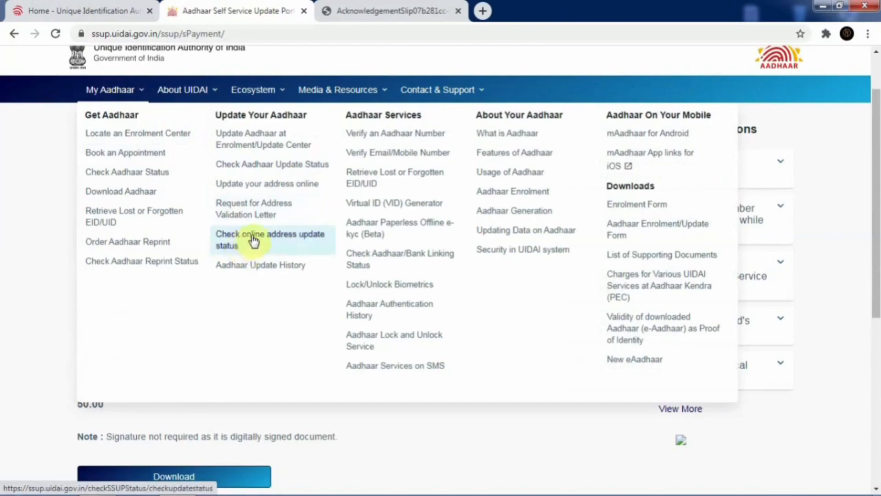
Open the online address update status check and submit the Aadhaar number, captcha and OTP
left_click(294, 237)
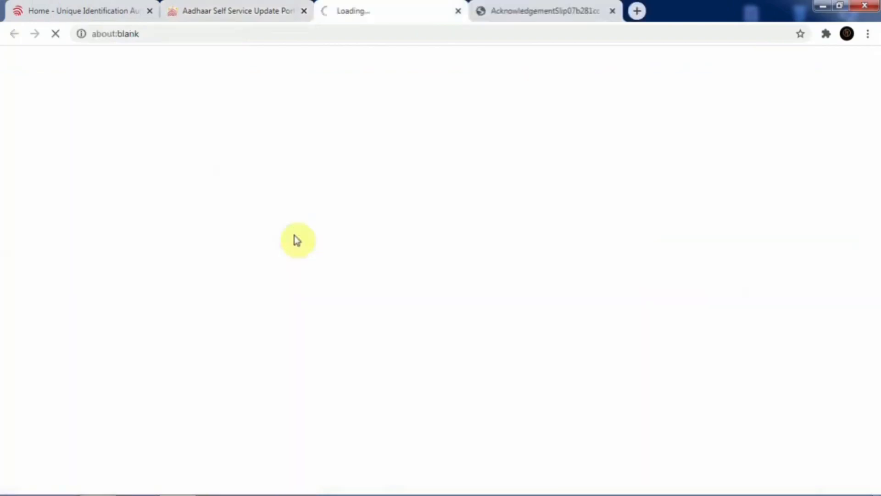
left_click(184, 301)
type("70")
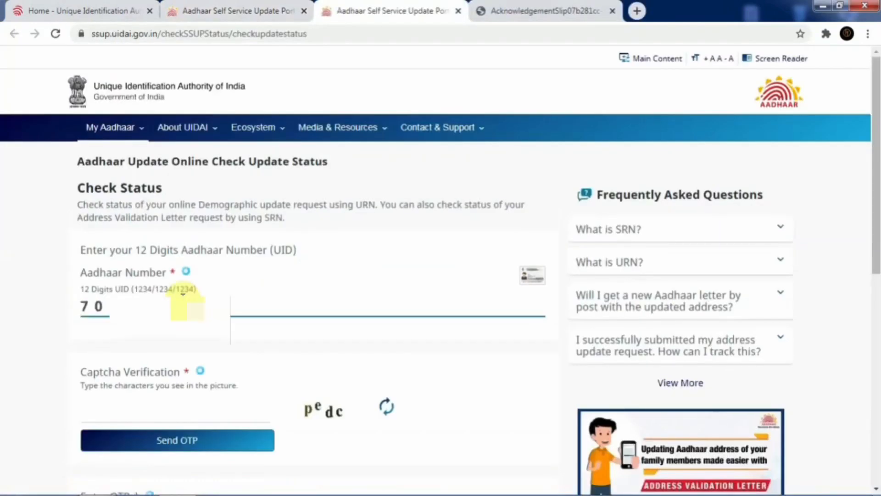
type("7")
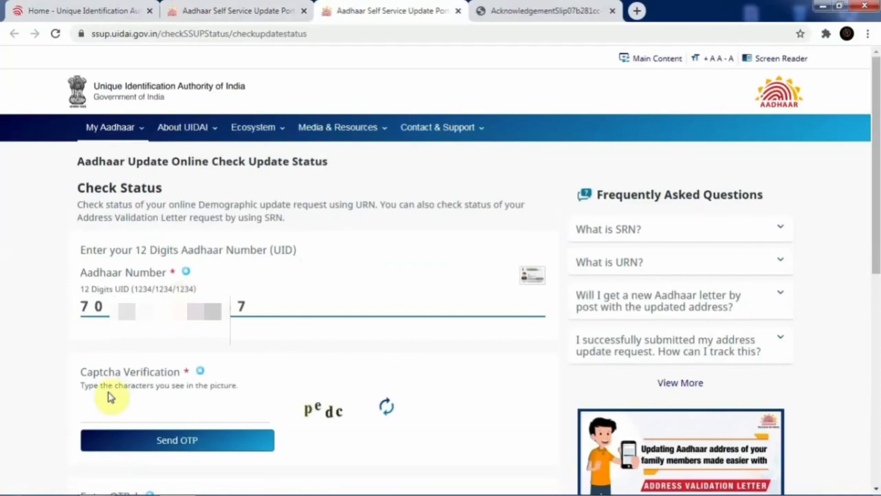
left_click(138, 405)
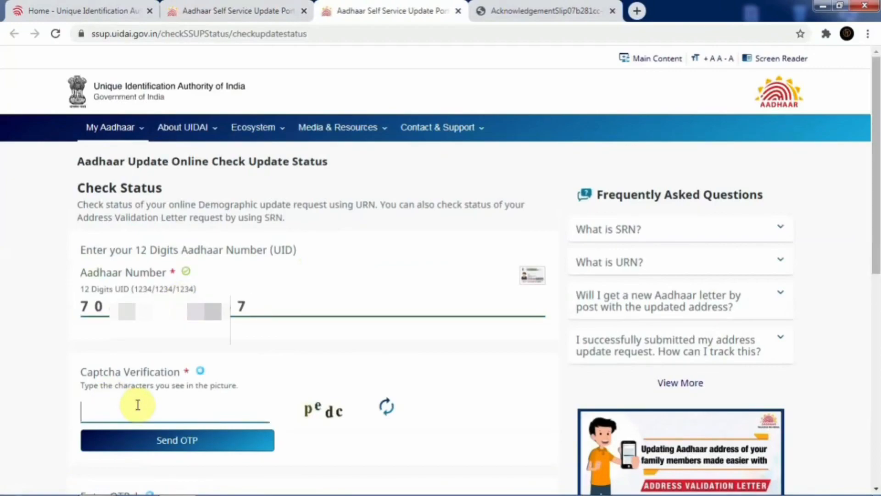
type("pedc")
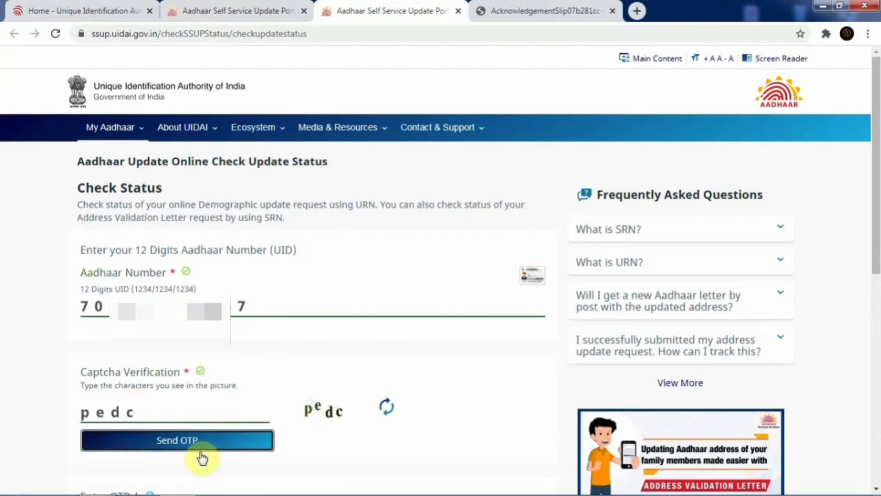
left_click(195, 443)
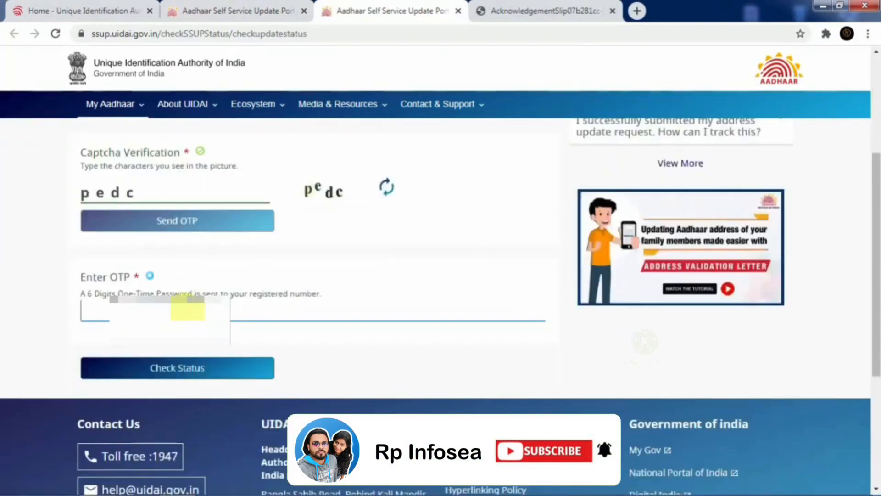
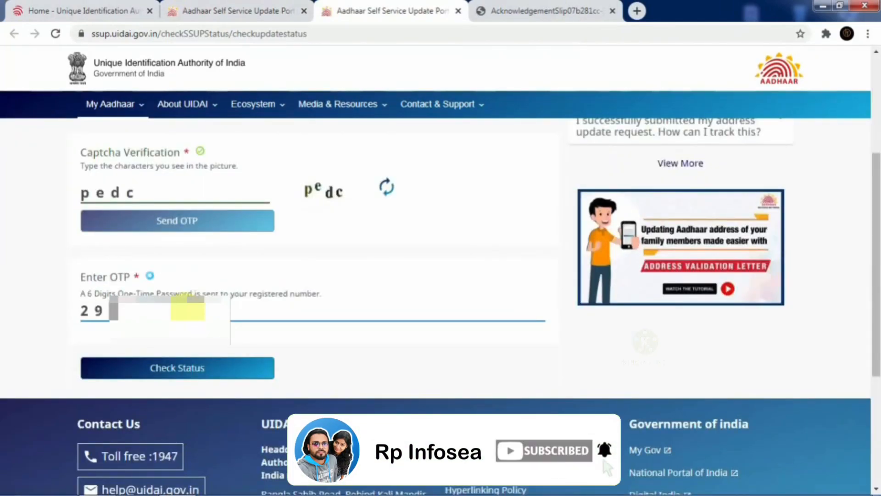
left_click(203, 369)
Highlight the update request number and its IN_PROGRESS, pending-operator-review status
left_click_drag(158, 198, 382, 202)
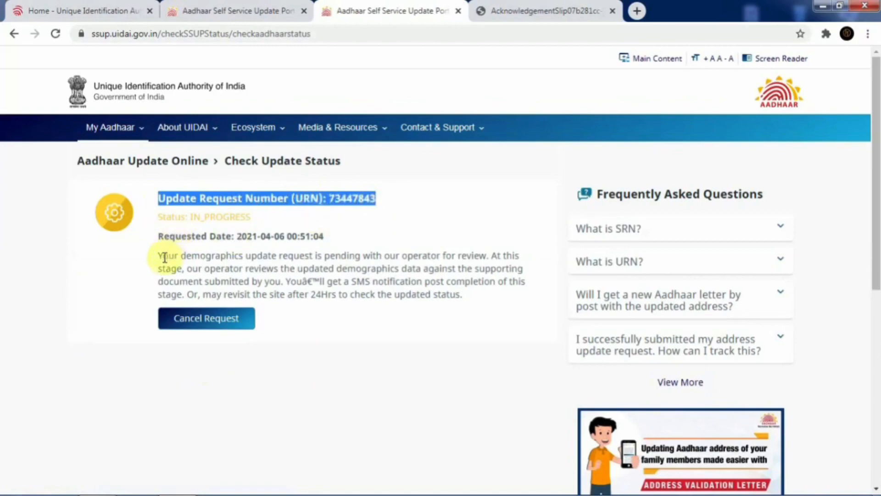
left_click_drag(161, 256, 491, 256)
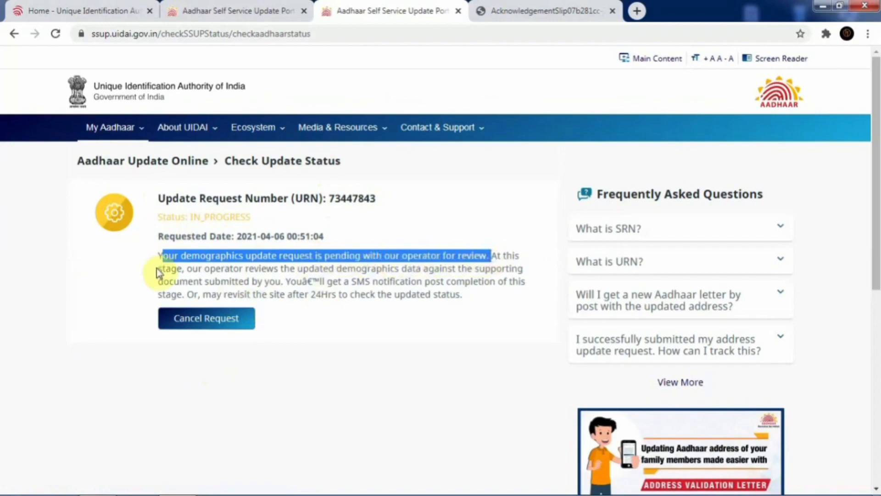